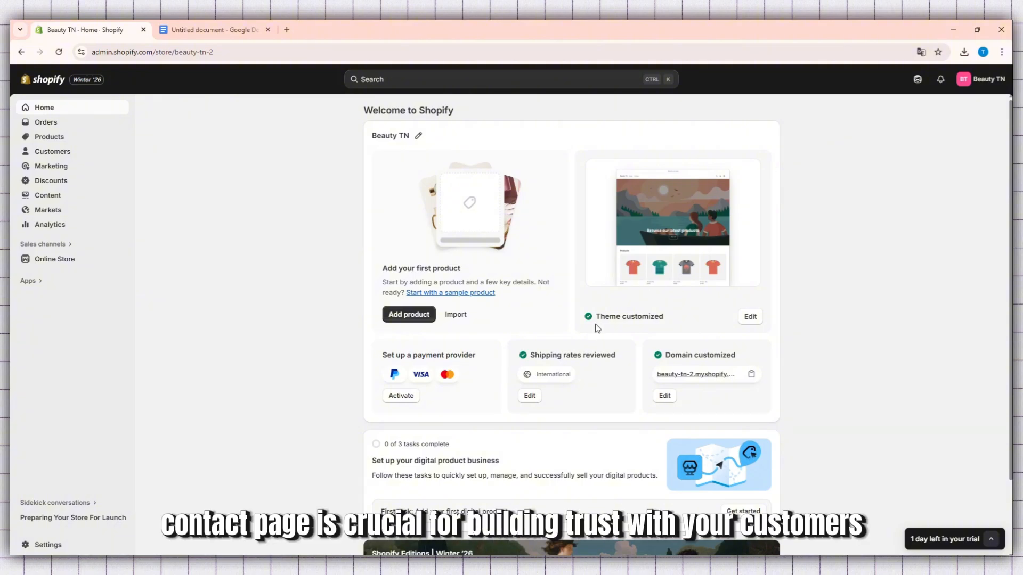
pyautogui.moveTo(632, 354); pyautogui.dragTo(527, 402)
pyautogui.click(592, 403)
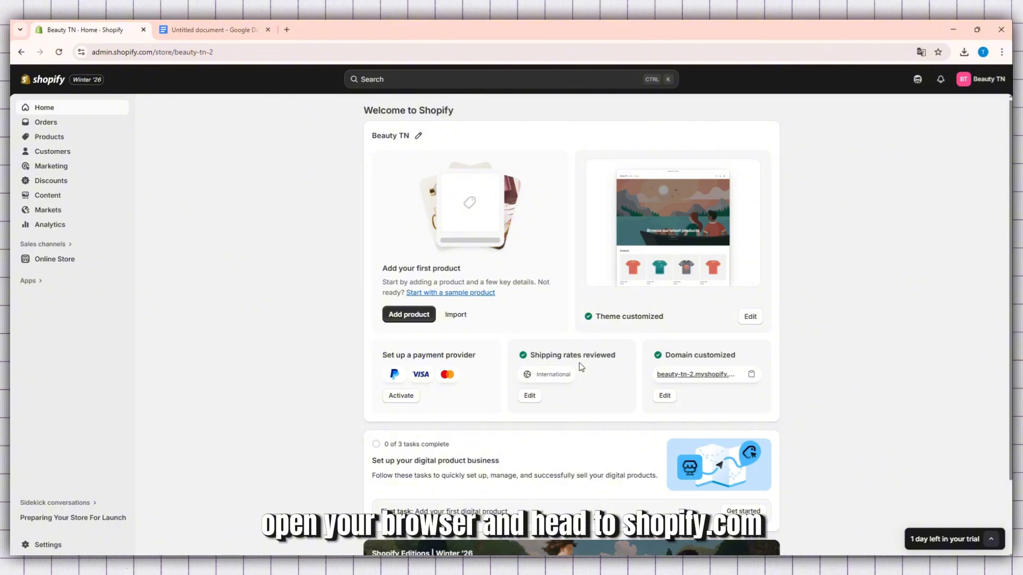
pyautogui.click(200, 52)
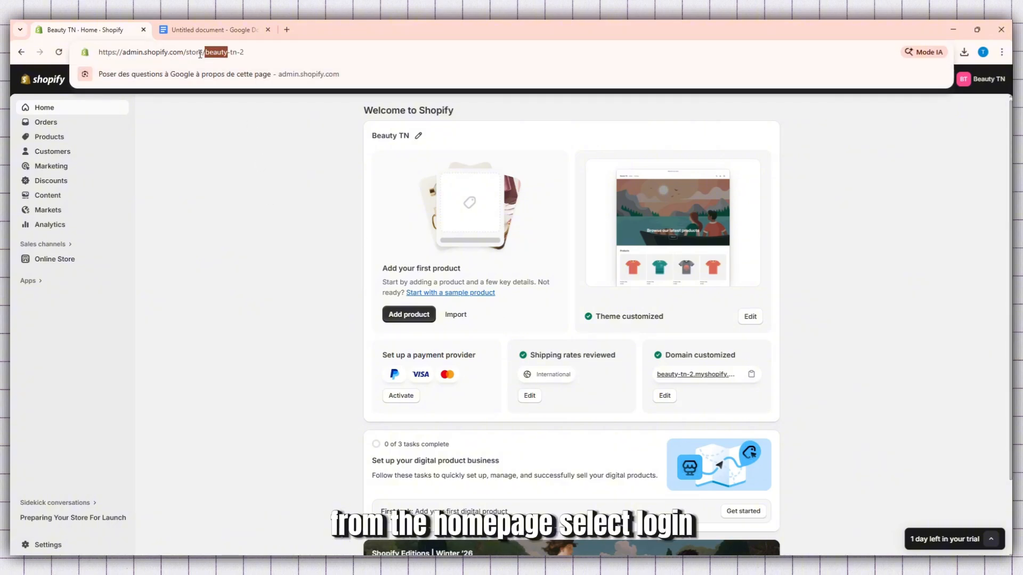
pyautogui.moveTo(182, 52); pyautogui.dragTo(67, 56)
pyautogui.tripleClick(157, 55)
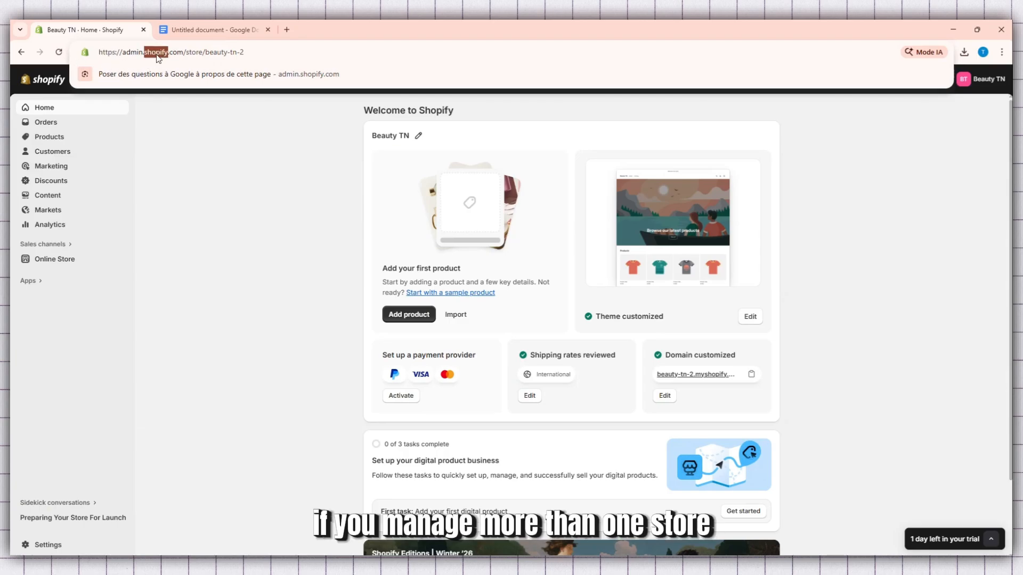
pyautogui.click(176, 175)
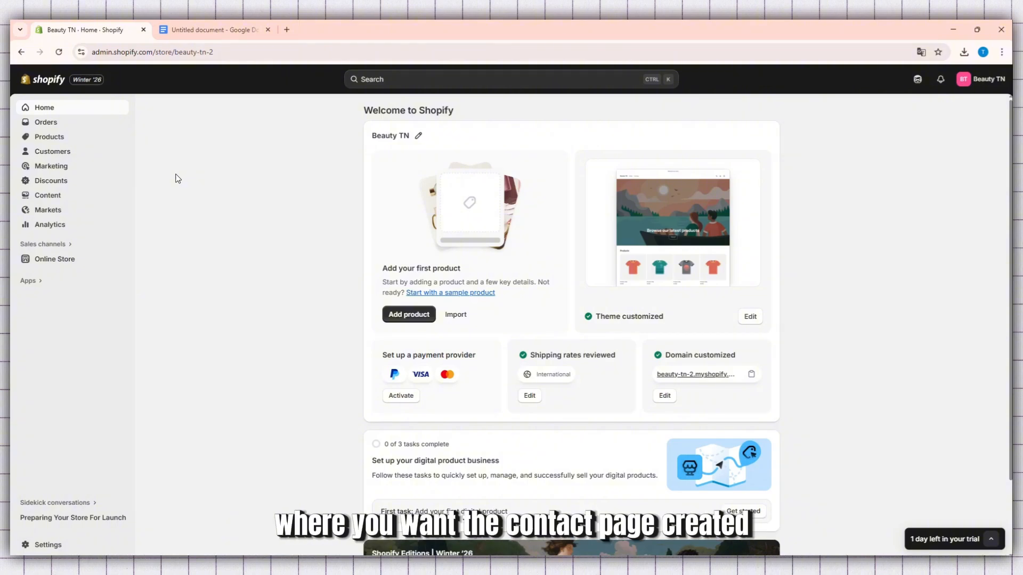
pyautogui.scroll(-2, 187, 176)
pyautogui.scroll(2, 187, 177)
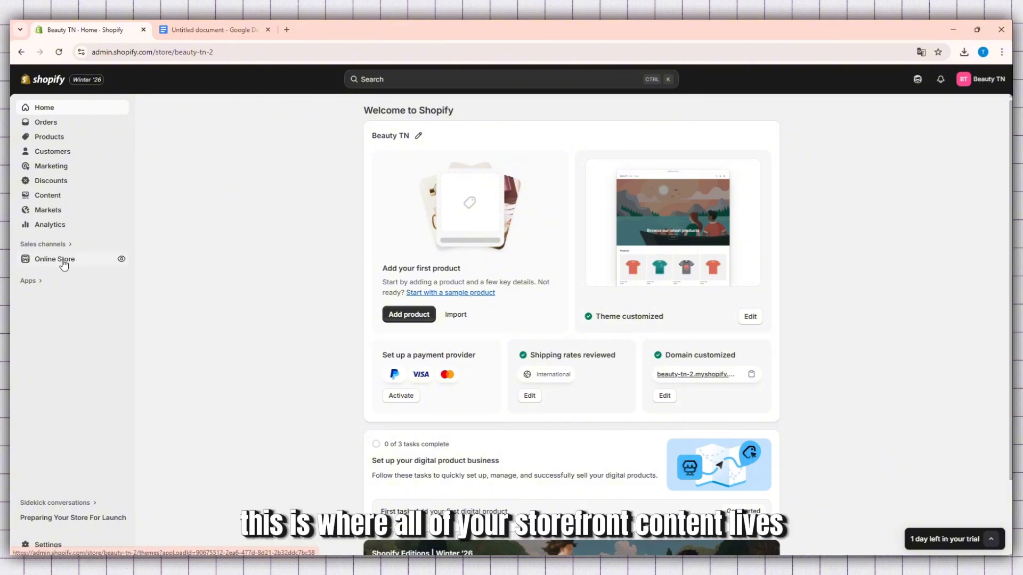
# Open the online store's pages and start adding a new page
pyautogui.click(45, 260)
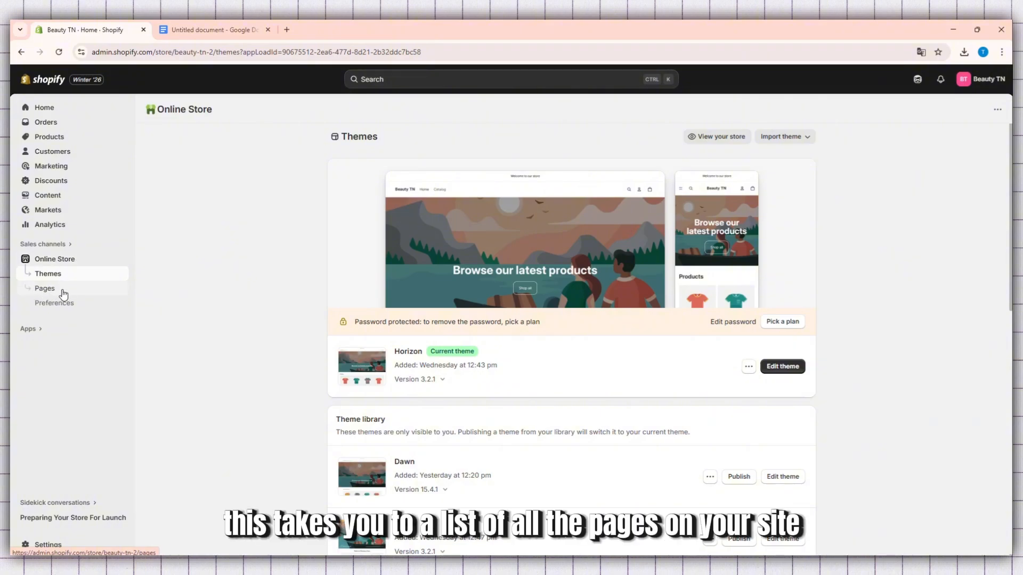
pyautogui.click(51, 293)
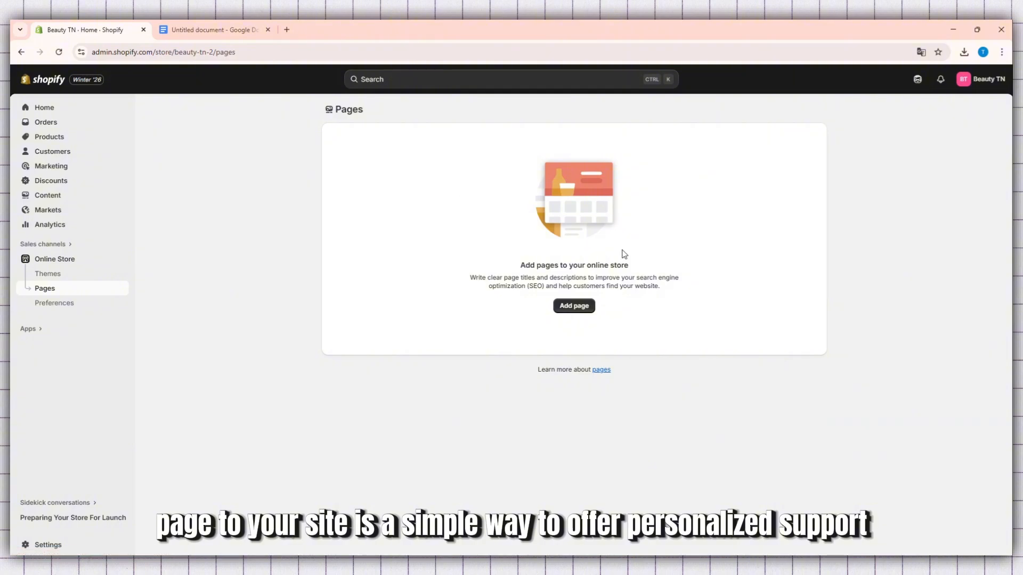
pyautogui.moveTo(603, 262); pyautogui.dragTo(515, 265)
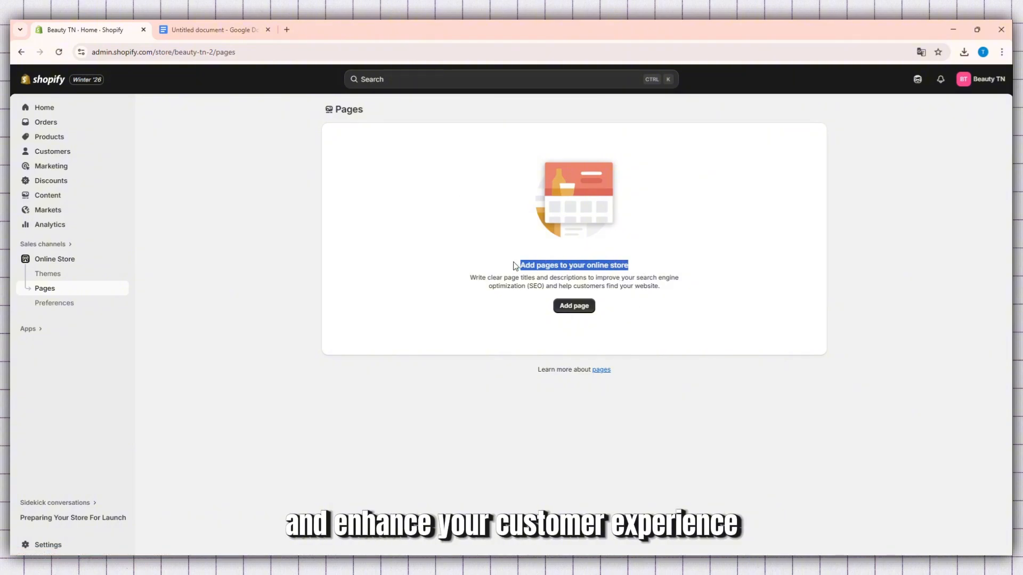
pyautogui.click(612, 302)
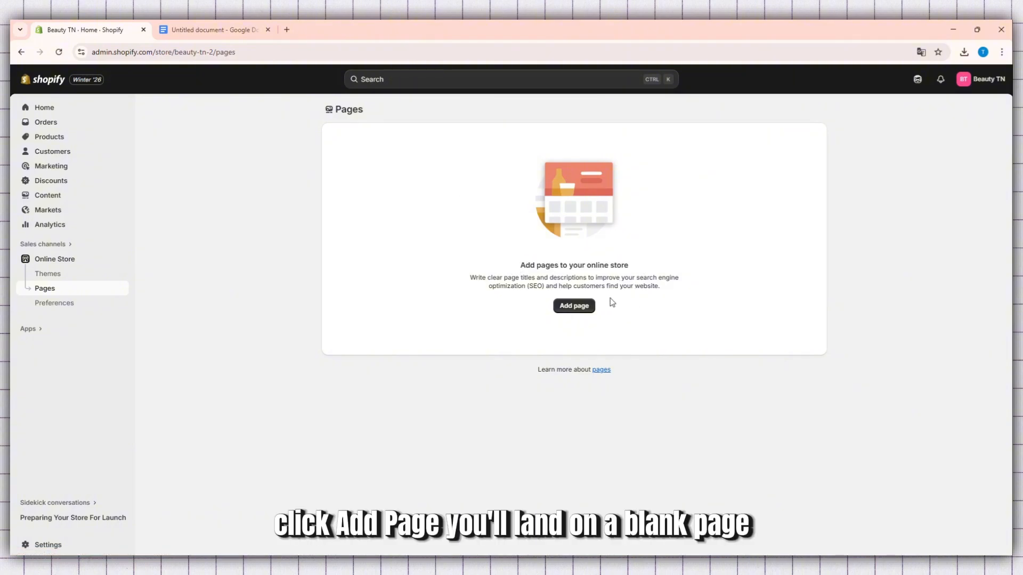
pyautogui.click(571, 306)
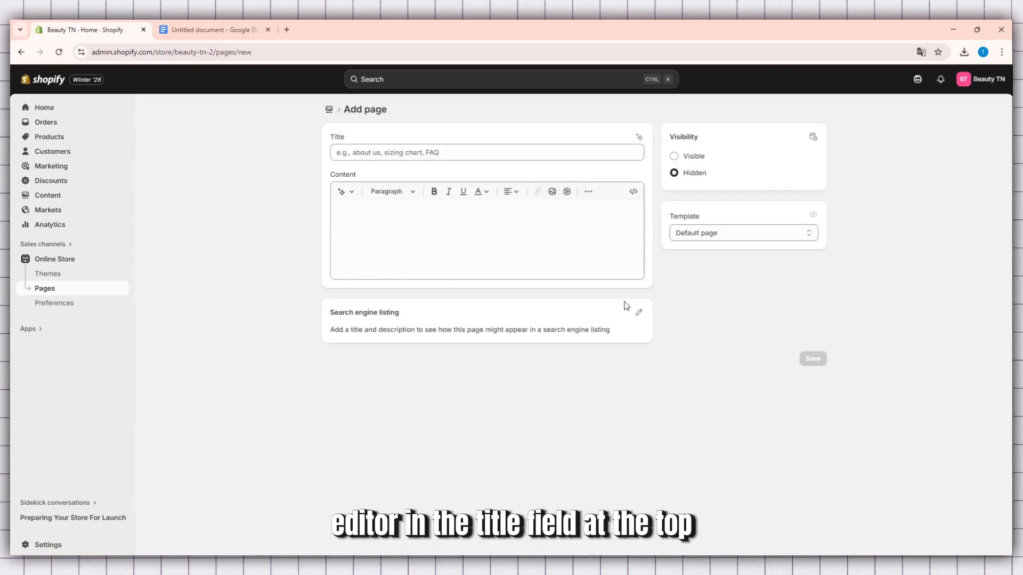
# Title the new page "Contact Us"
pyautogui.click(366, 153)
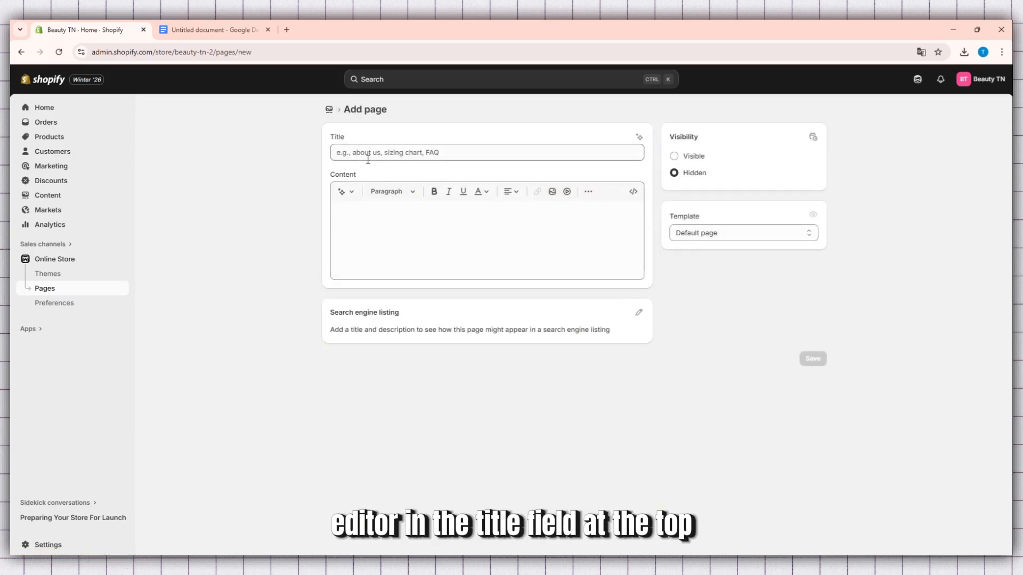
pyautogui.write('c')
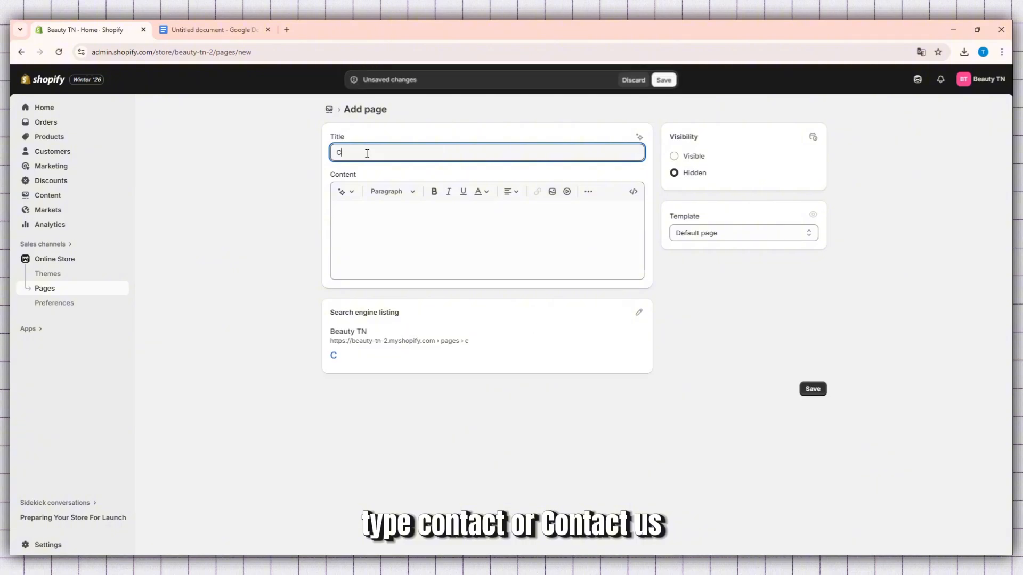
pyautogui.write('ontact U')
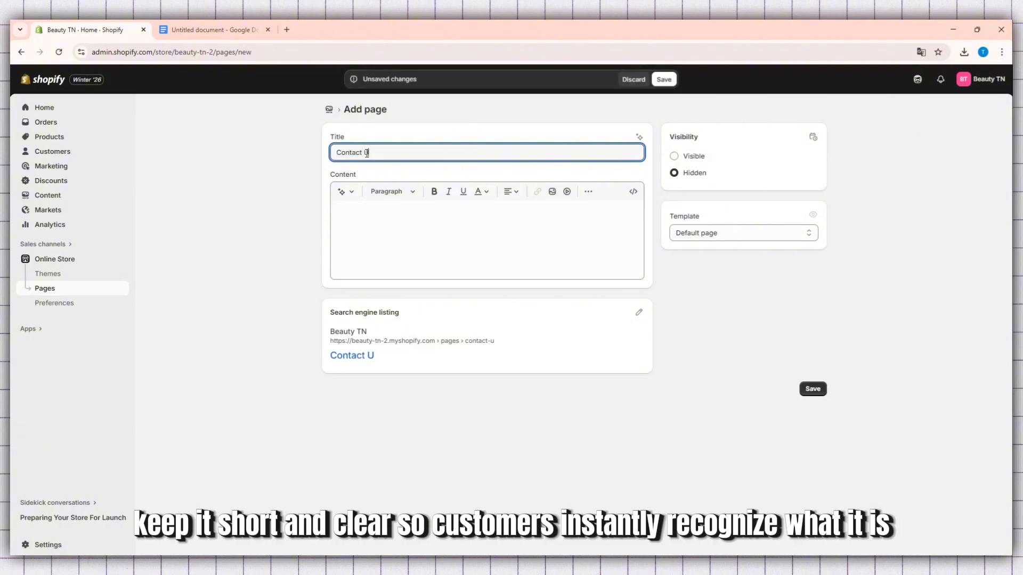
pyautogui.write('s')
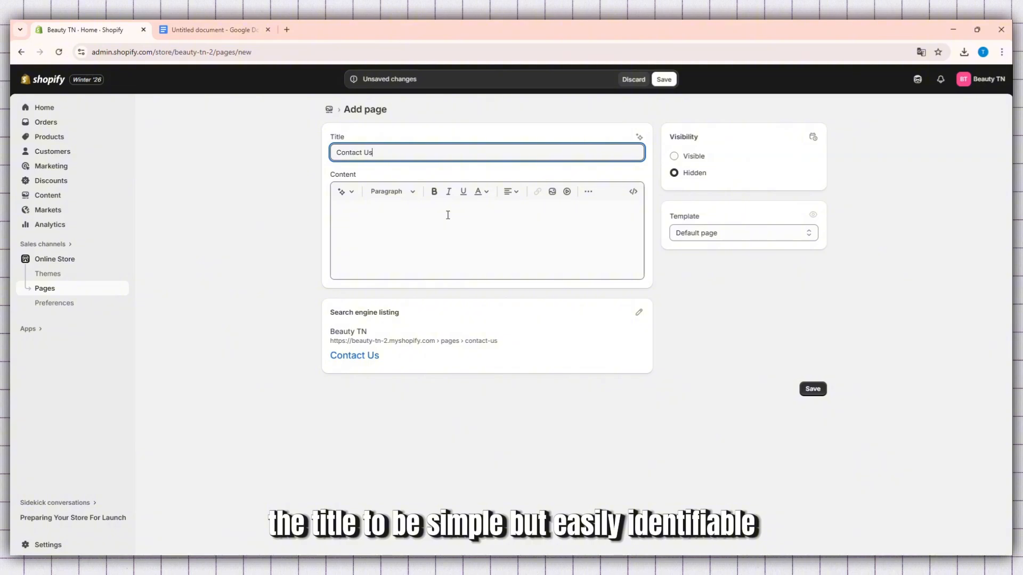
pyautogui.click(411, 214)
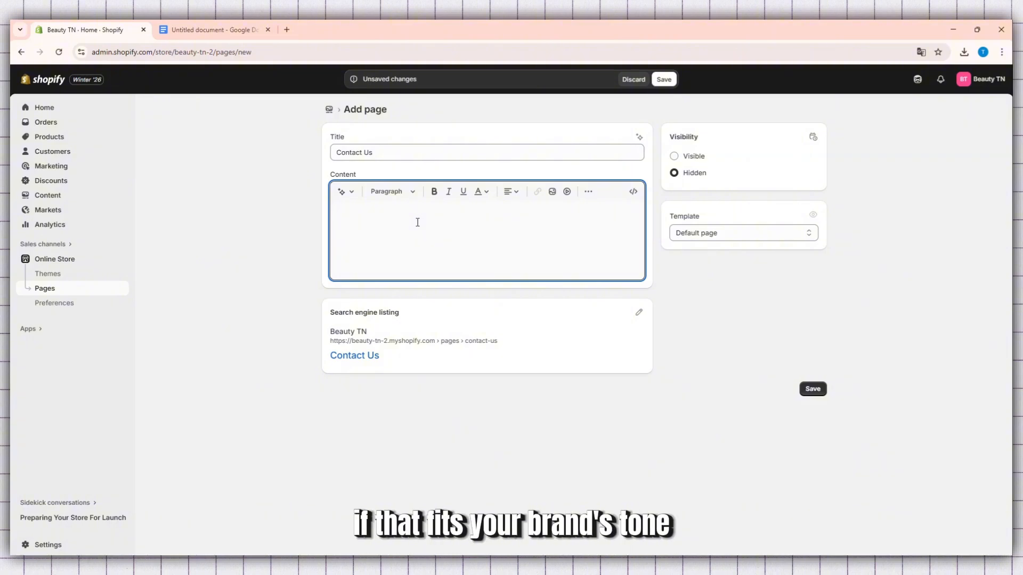
pyautogui.click(382, 152)
pyautogui.moveTo(381, 152); pyautogui.dragTo(314, 155)
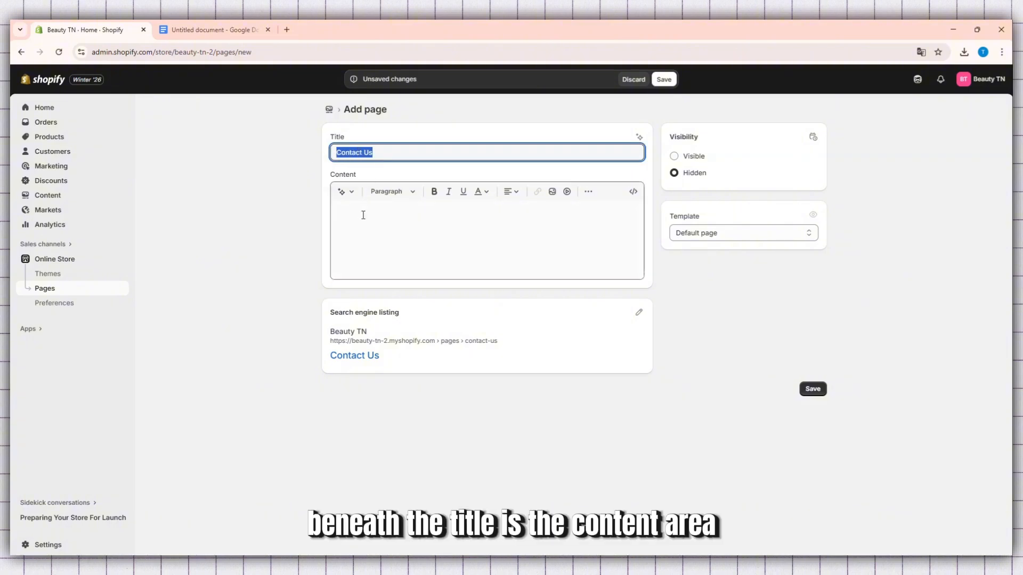
# Switch to the Google Docs document and copy all its text, from the Customer support heading through the office address
pyautogui.click(363, 215)
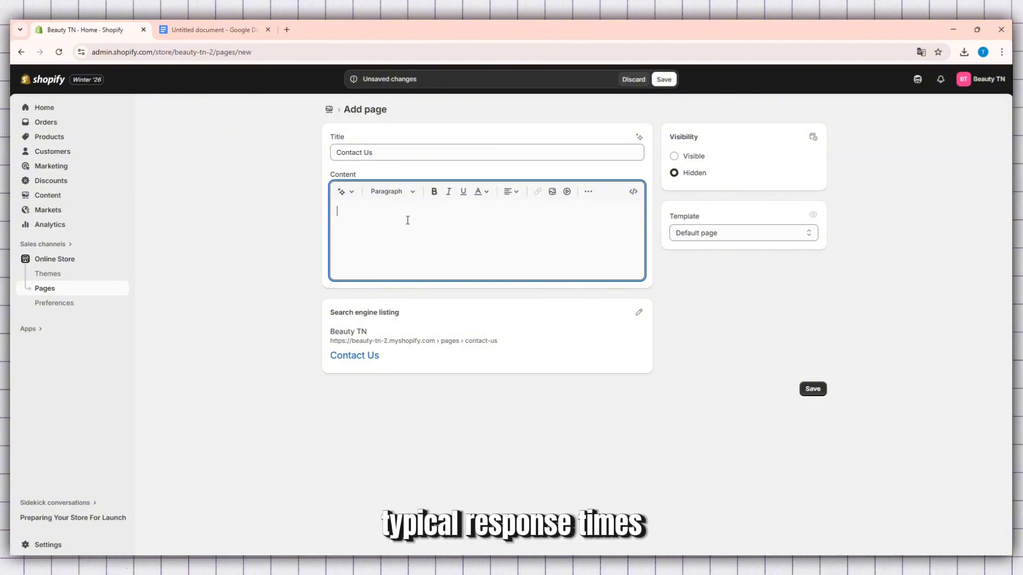
pyautogui.click(218, 30)
pyautogui.moveTo(341, 148); pyautogui.dragTo(420, 381)
pyautogui.scroll(-2, 409, 348)
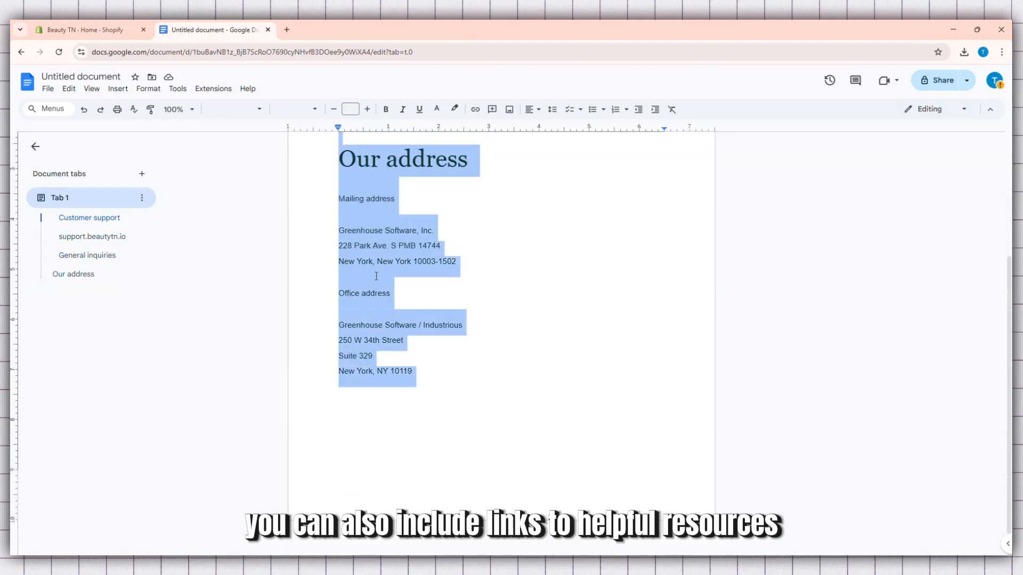
pyautogui.rightClick(357, 259)
pyautogui.click(395, 286)
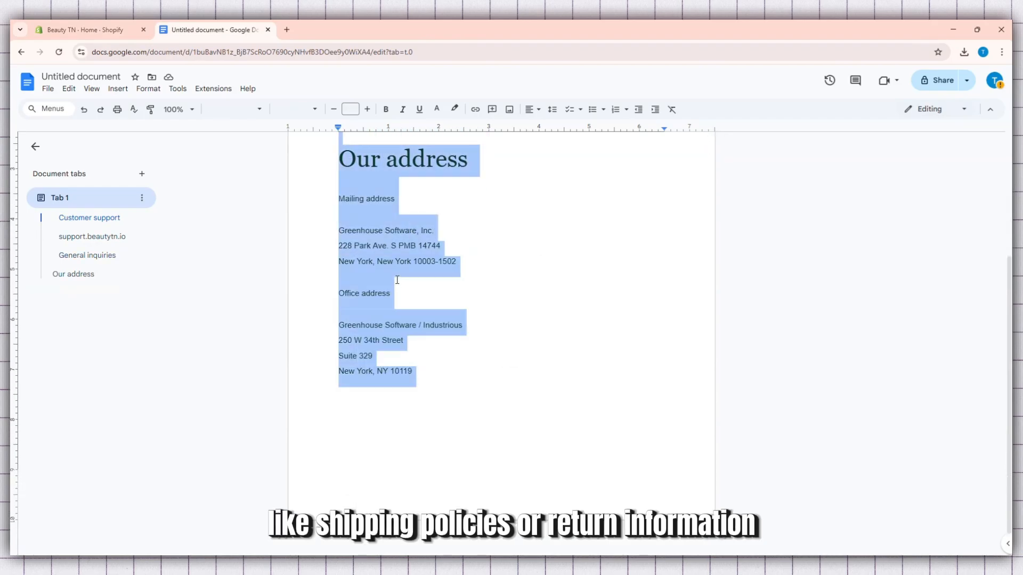
pyautogui.scroll(3, 397, 279)
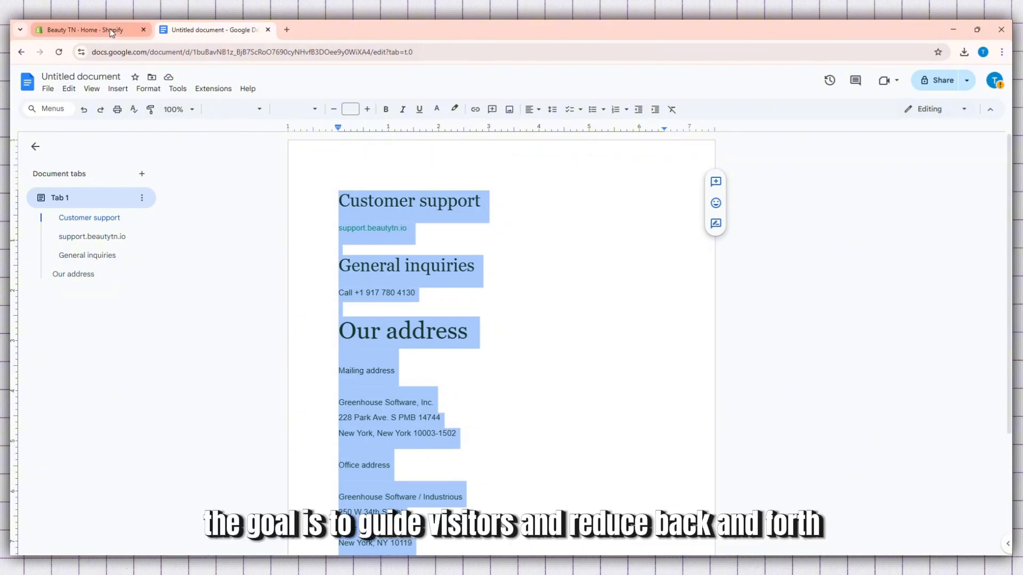
# Return to the Shopify page editor and paste the copied contact details into the page content
pyautogui.click(85, 30)
pyautogui.hotkey('ctrl', 'v')
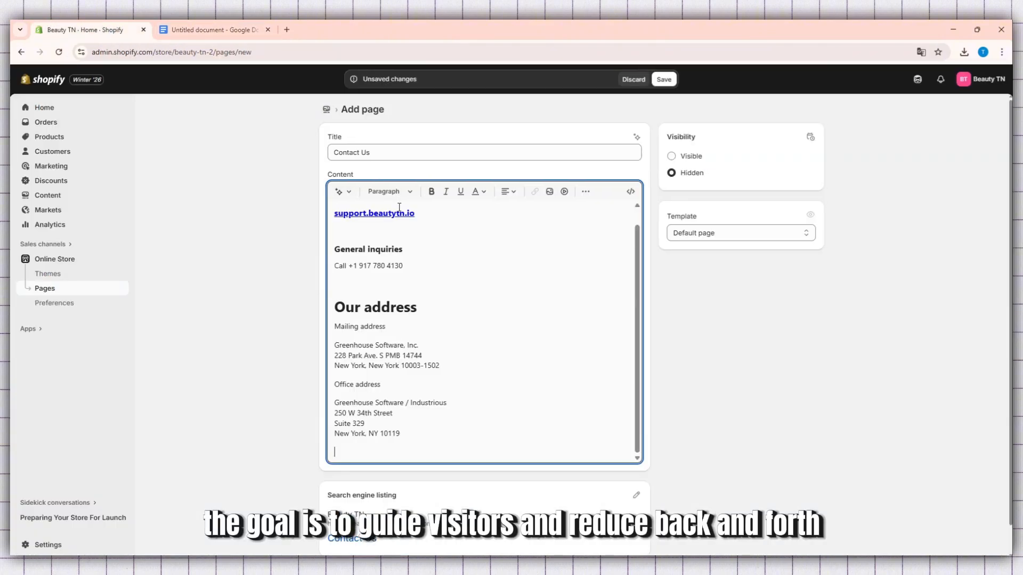
pyautogui.scroll(1, 408, 264)
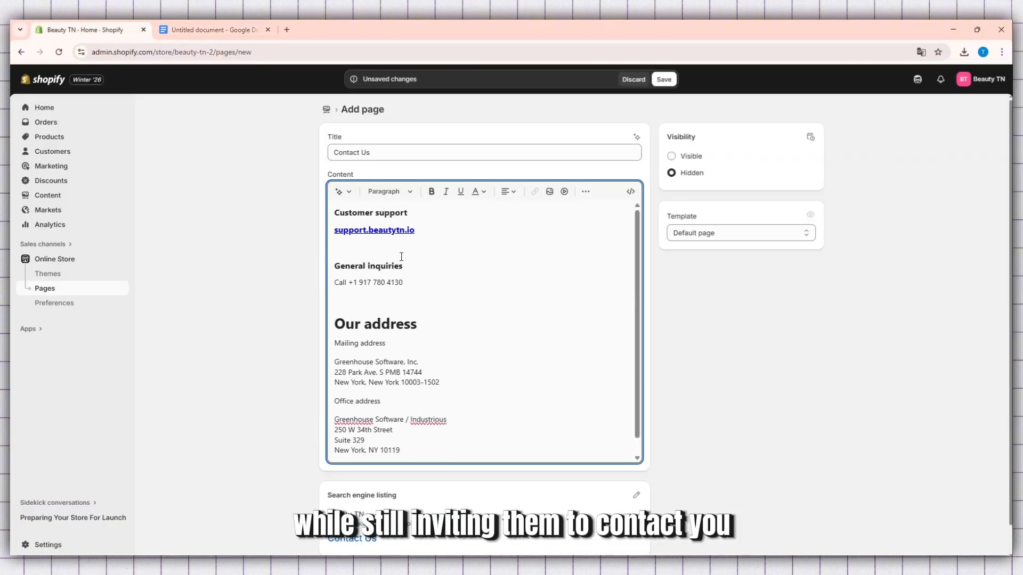
# Review the pasted support, inquiries and address text in the page content and save the Contact Us page
pyautogui.click(411, 269)
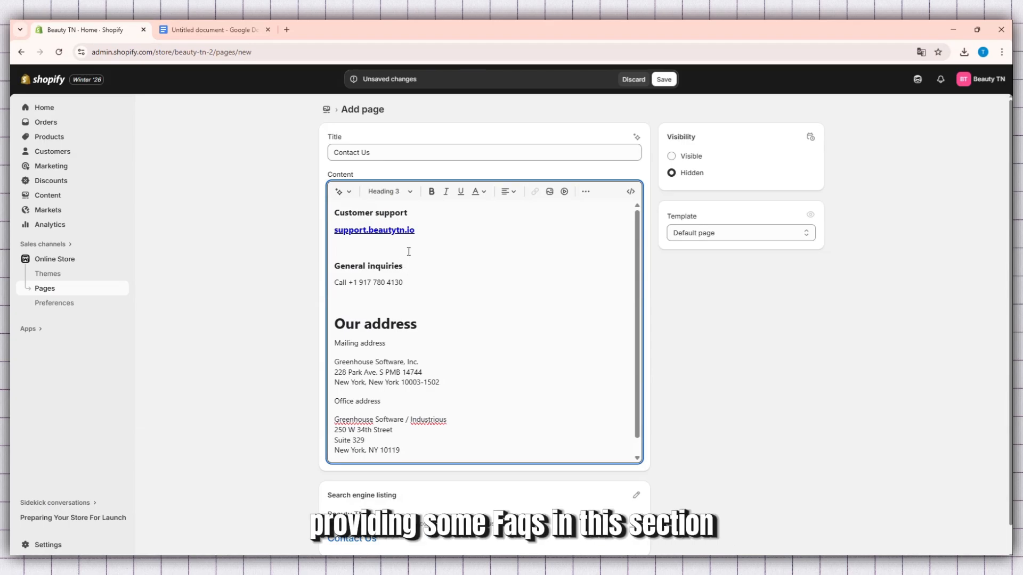
pyautogui.moveTo(421, 232); pyautogui.dragTo(338, 232)
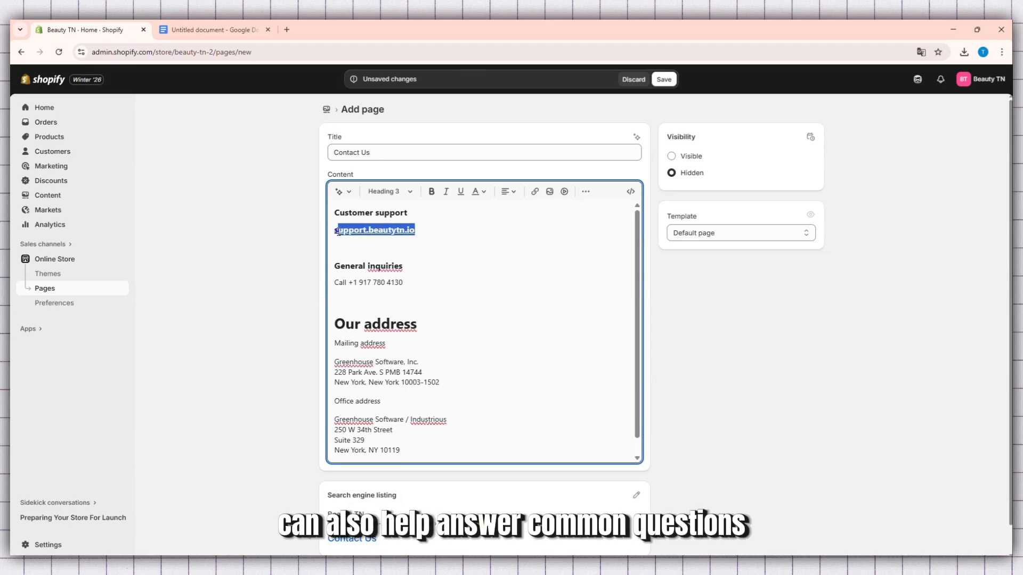
pyautogui.click(430, 278)
pyautogui.scroll(-1, 407, 310)
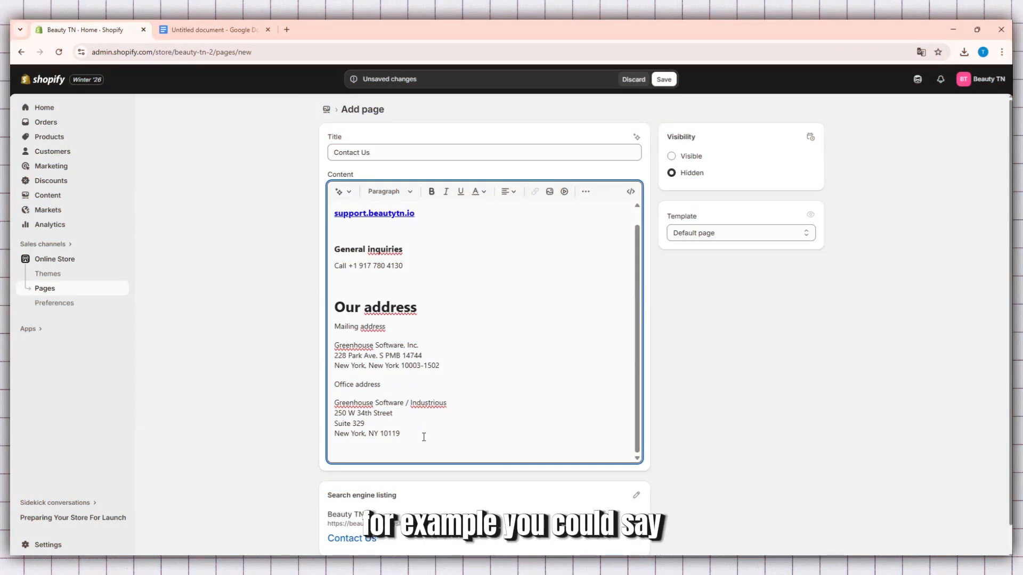
pyautogui.scroll(1, 420, 430)
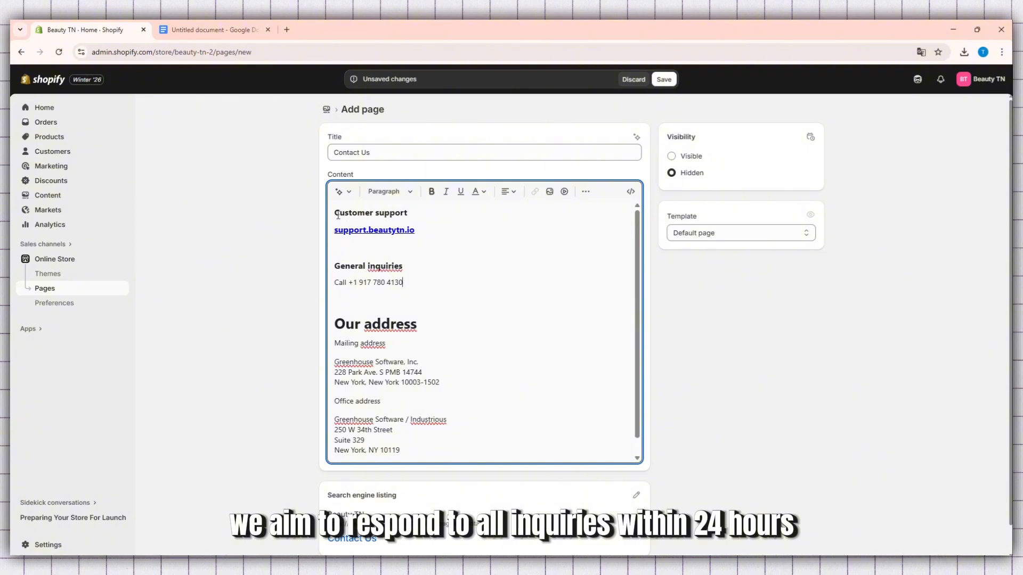
pyautogui.moveTo(334, 212); pyautogui.dragTo(431, 458)
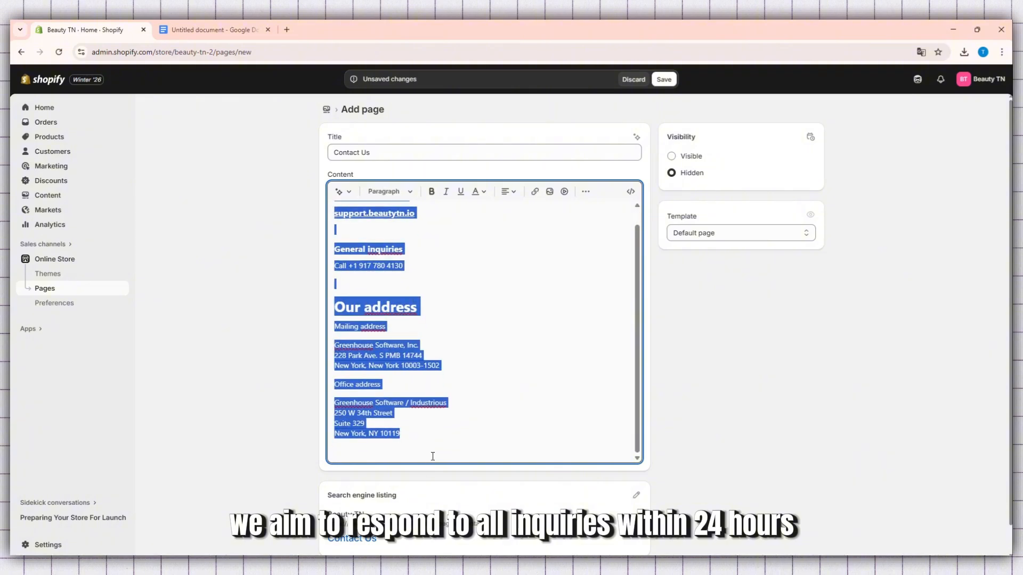
pyautogui.click(443, 401)
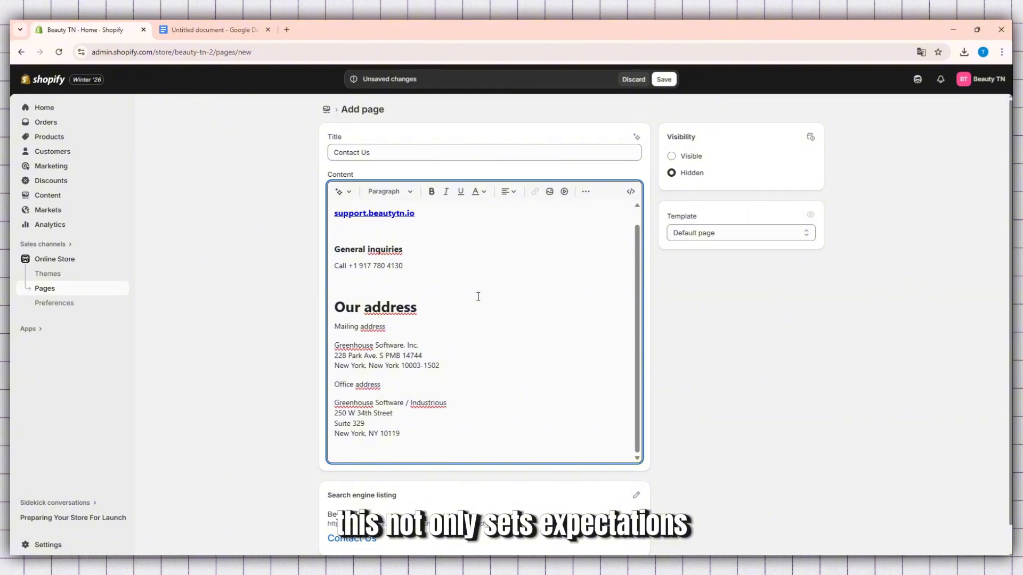
pyautogui.scroll(1, 474, 294)
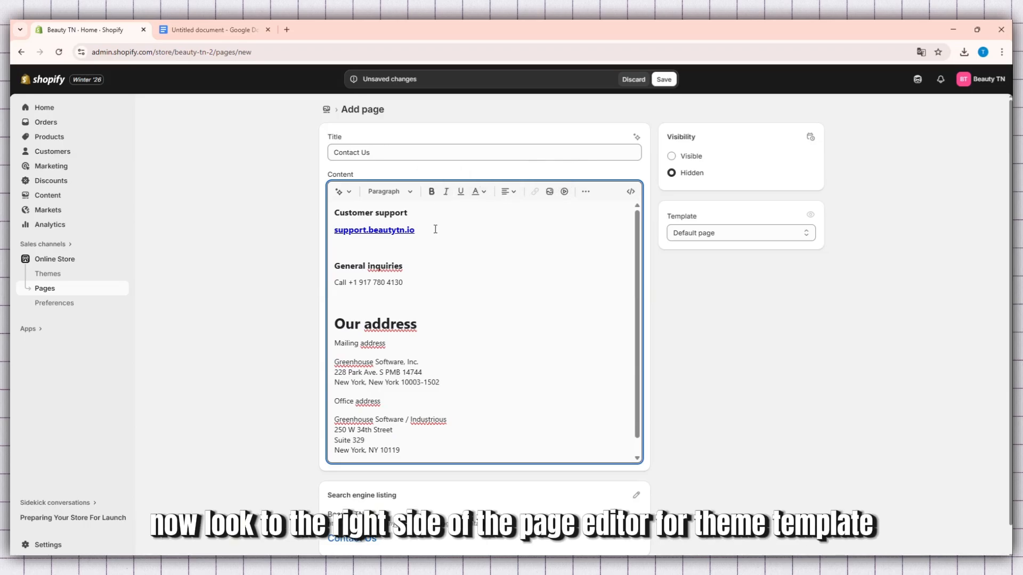
pyautogui.click(664, 82)
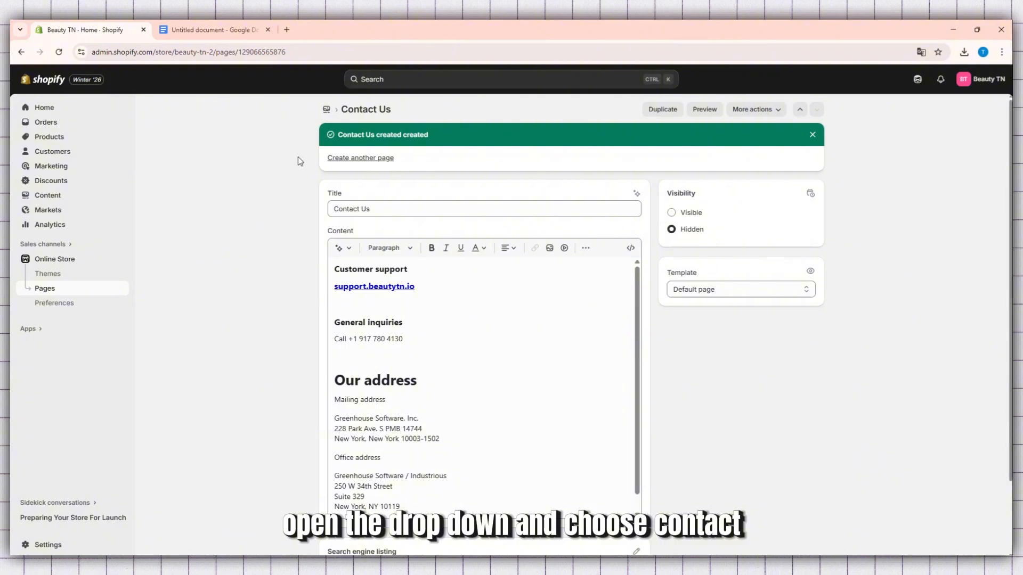
# Open the current Horizon theme for editing and load its contact page template
pyautogui.click(66, 275)
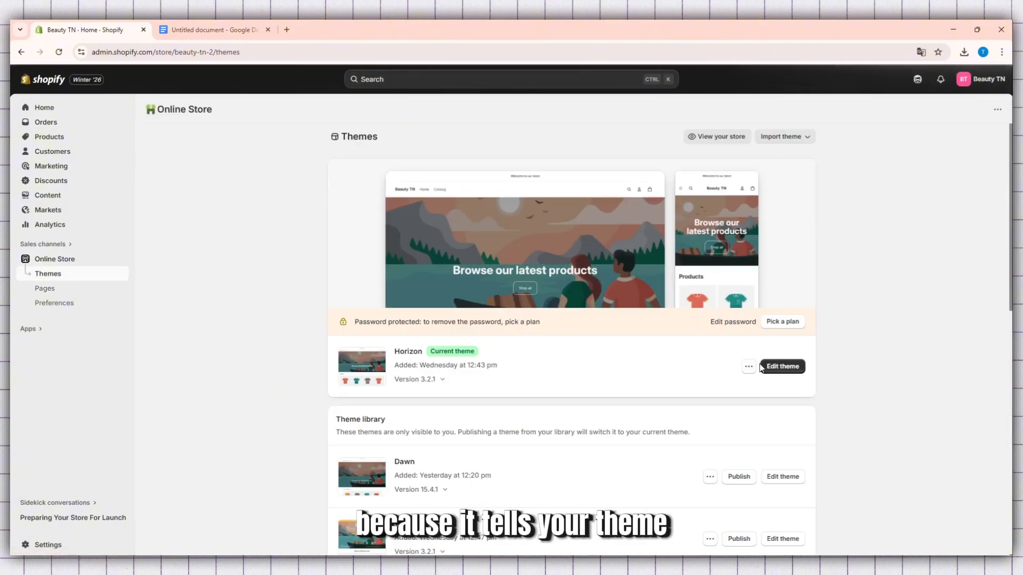
pyautogui.click(761, 366)
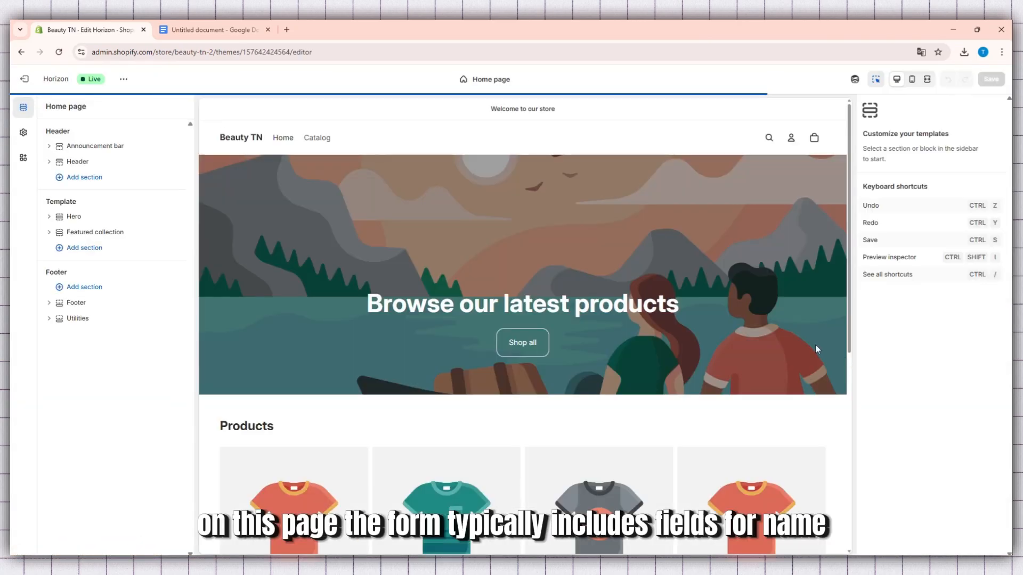
pyautogui.click(497, 79)
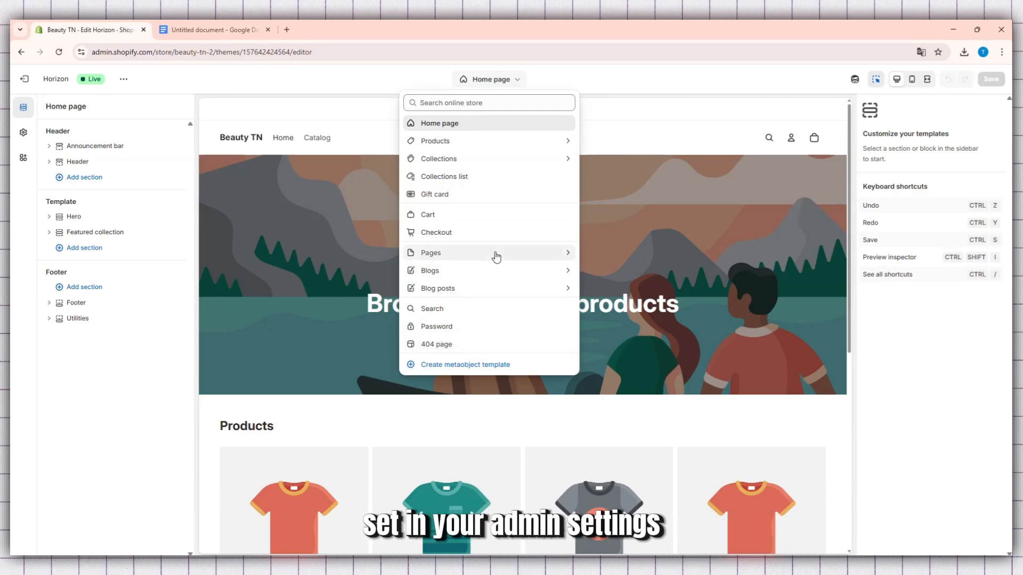
pyautogui.click(544, 253)
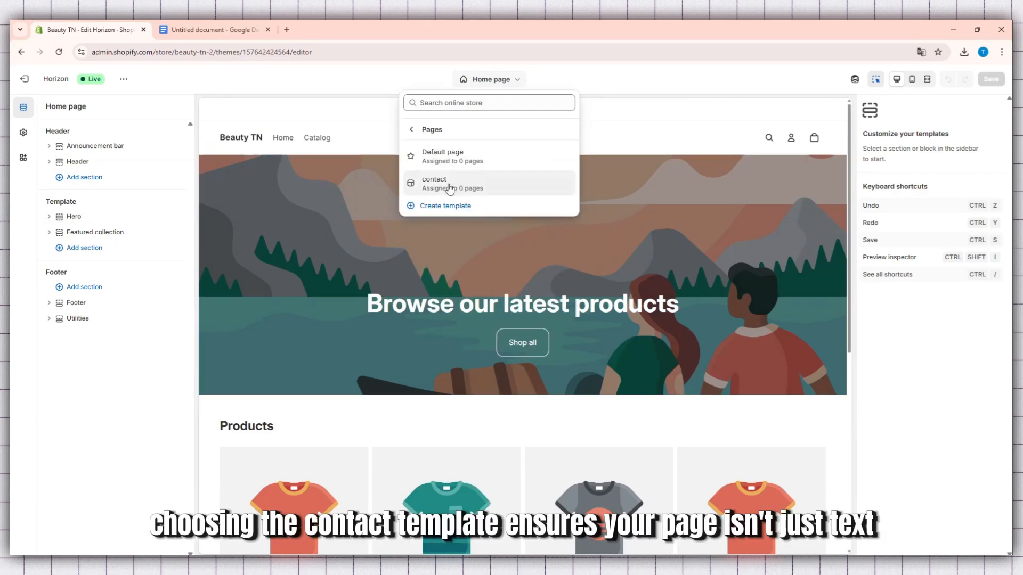
pyautogui.click(476, 187)
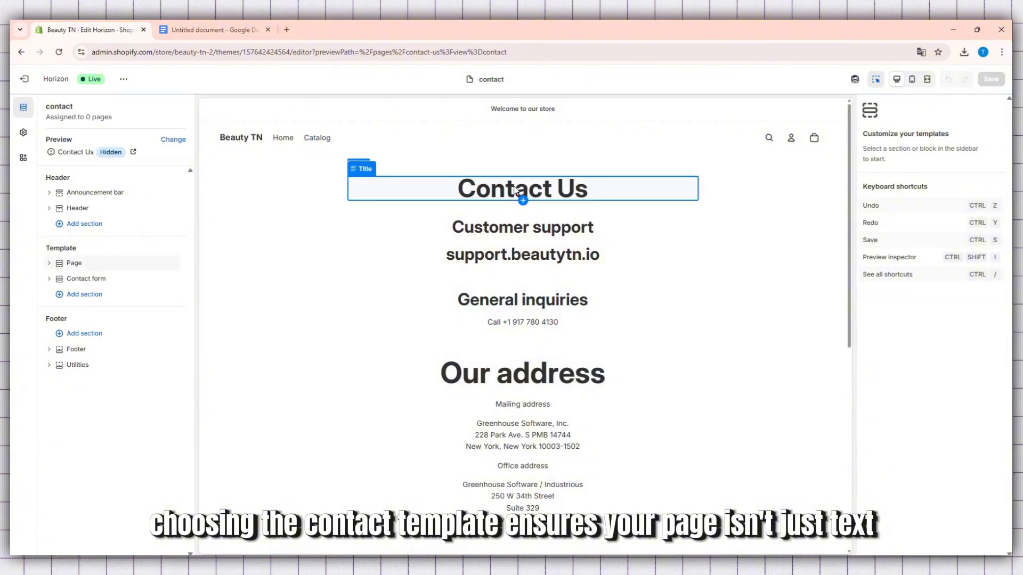
# Select the Contact form section and examine its fields and settings together with the contact details in the page preview
pyautogui.scroll(-1, 478, 314)
pyautogui.scroll(-1, 479, 314)
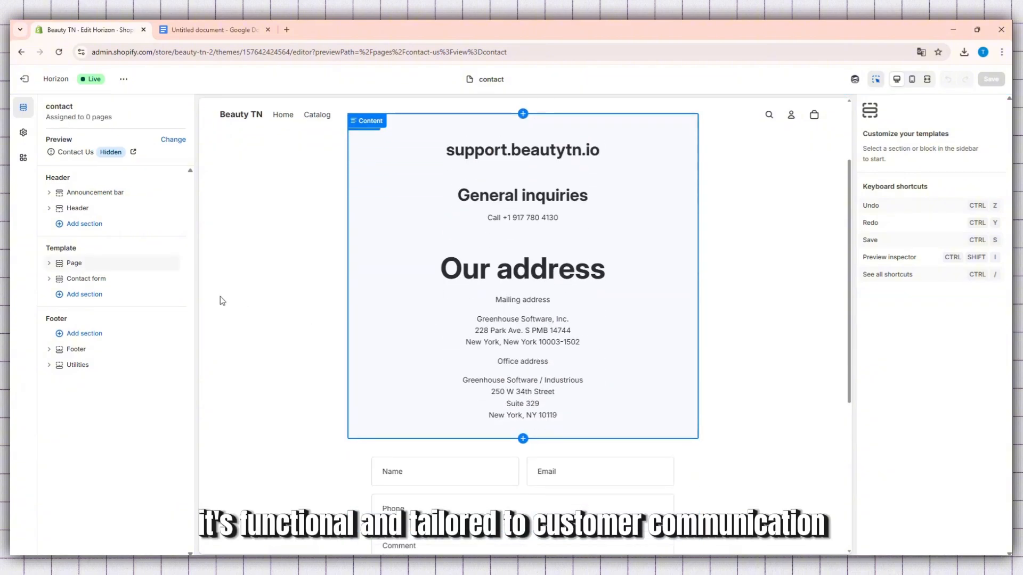
pyautogui.click(88, 279)
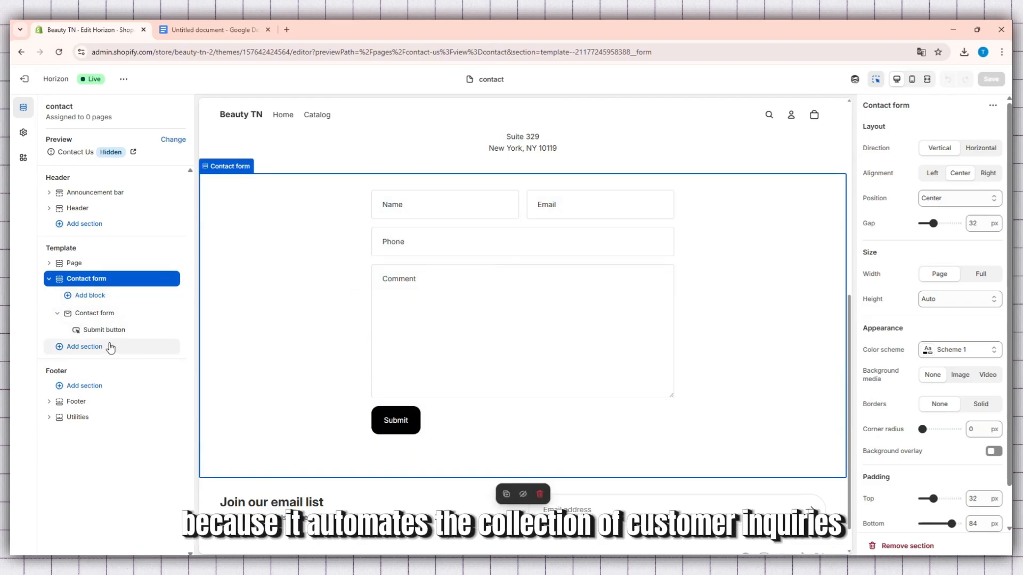
pyautogui.scroll(-1, 414, 330)
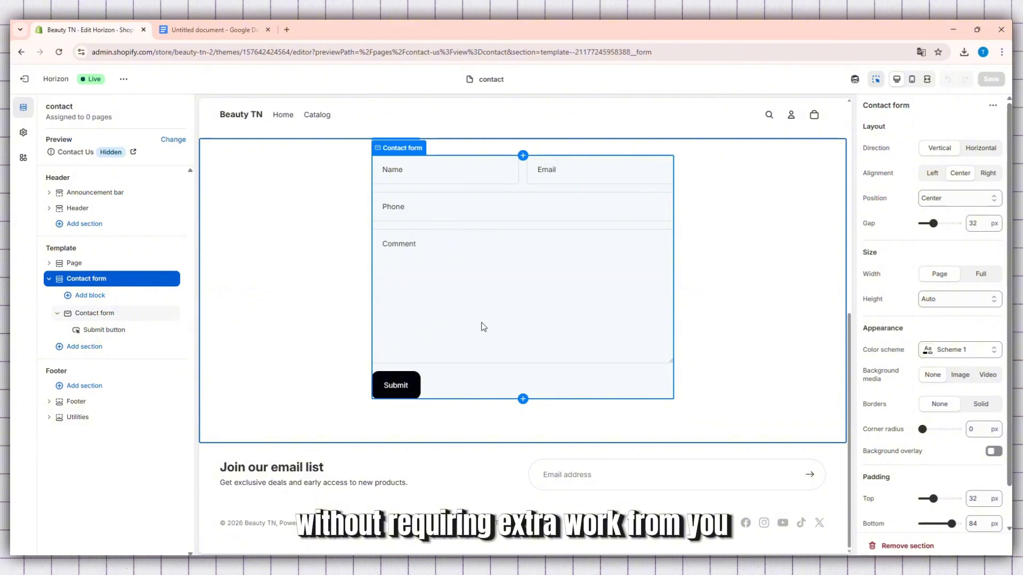
pyautogui.scroll(3, 483, 327)
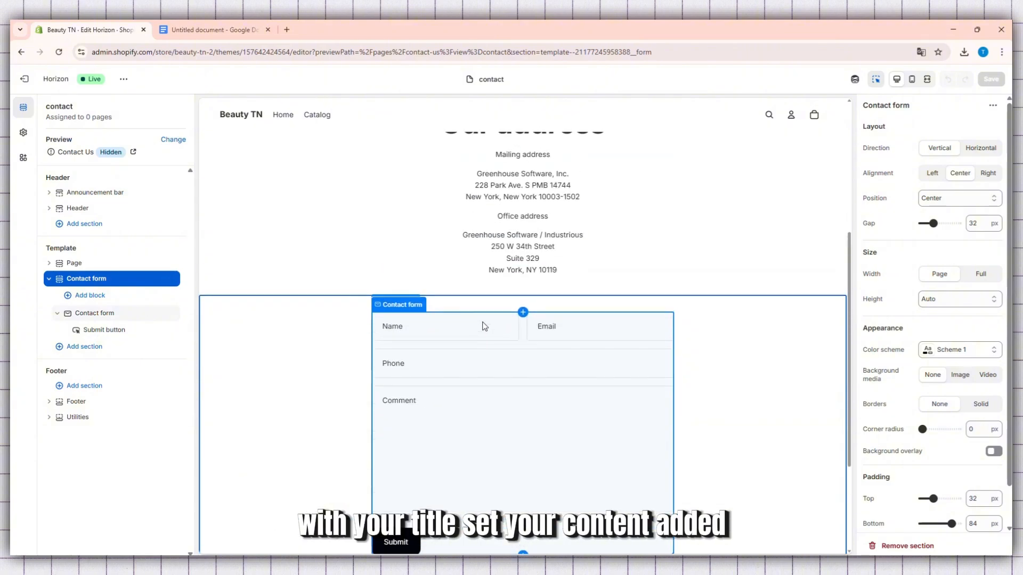
pyautogui.scroll(5, 527, 248)
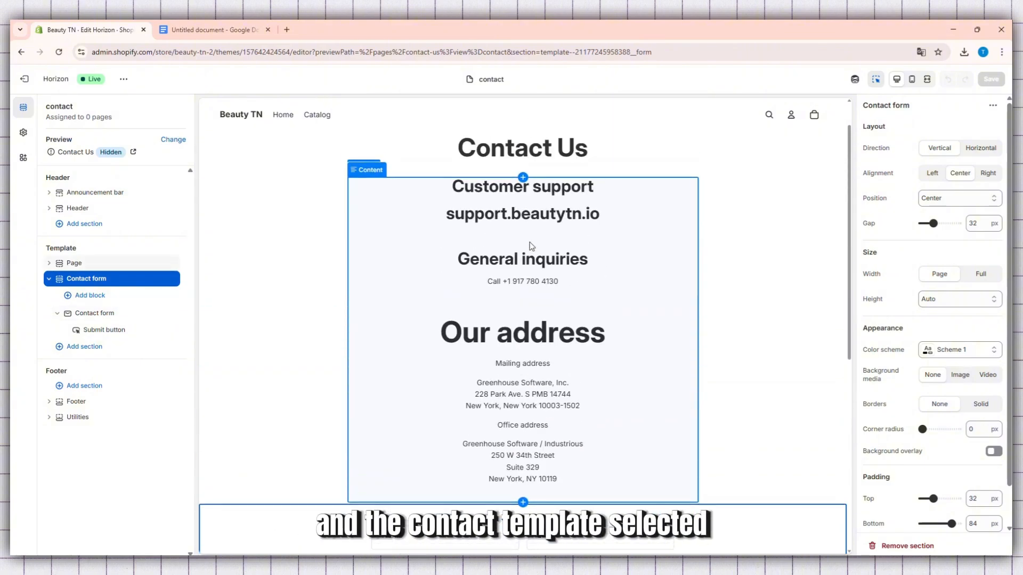
pyautogui.scroll(-8, 530, 245)
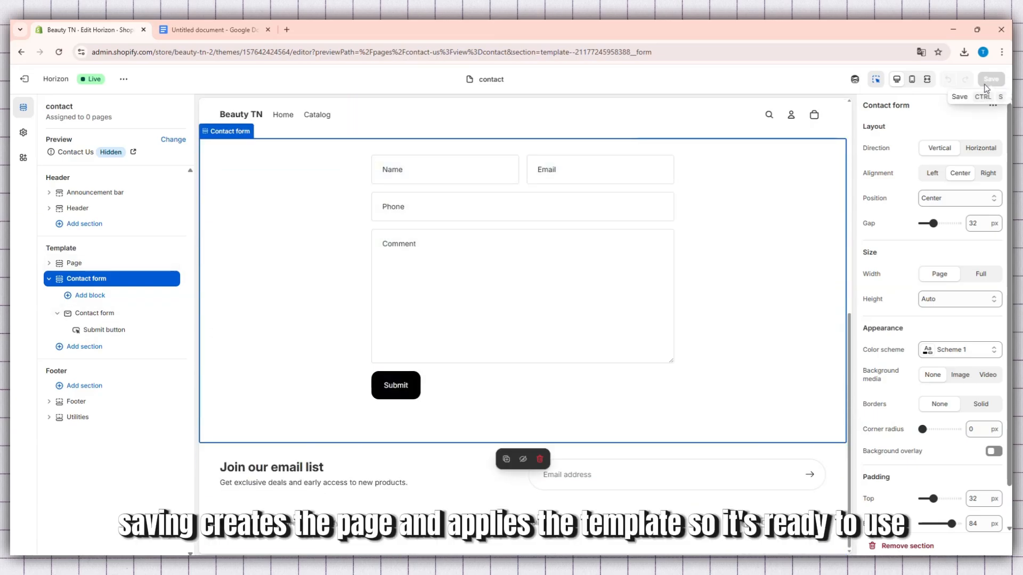
# Select the page's Content block and check the contact details and form for typos or formatting issues
pyautogui.scroll(3, 350, 227)
pyautogui.click(543, 229)
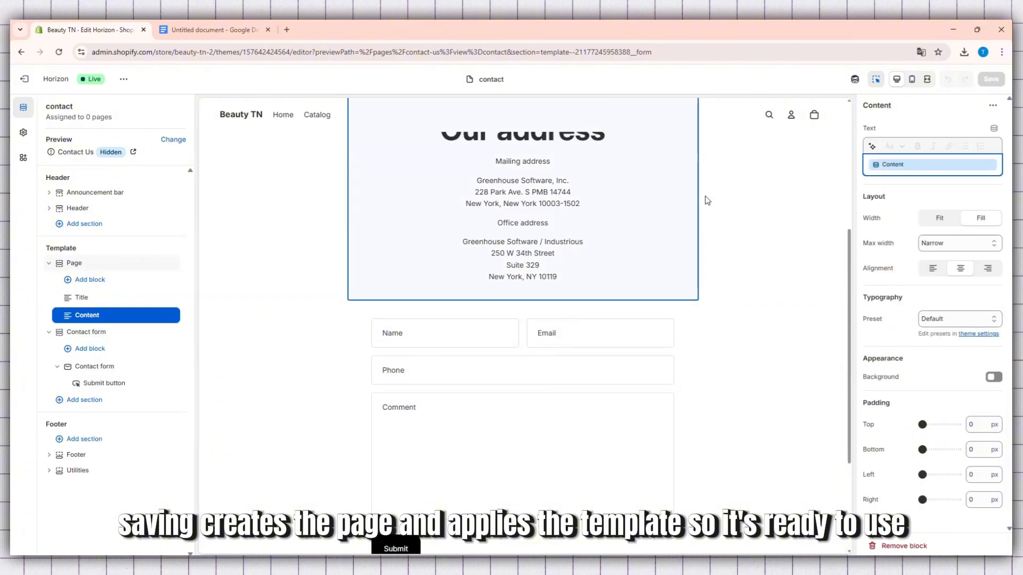
pyautogui.scroll(4, 704, 202)
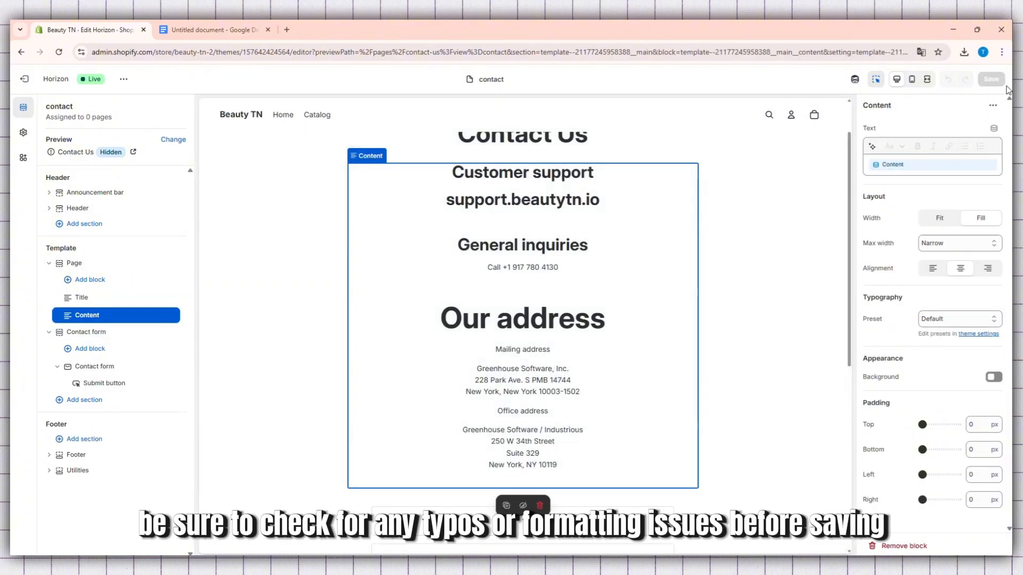
pyautogui.scroll(-3, 669, 240)
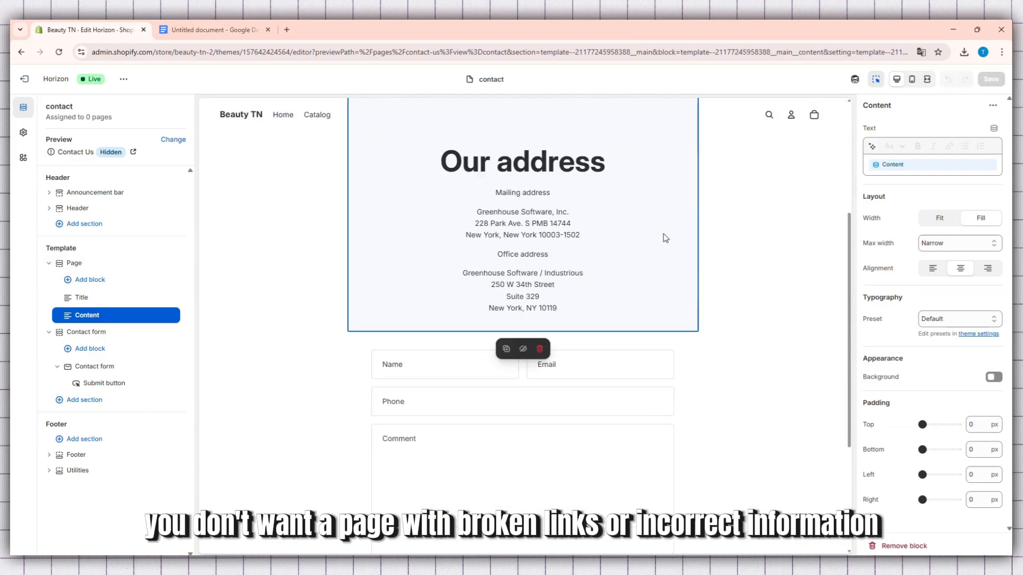
pyautogui.scroll(-3, 666, 237)
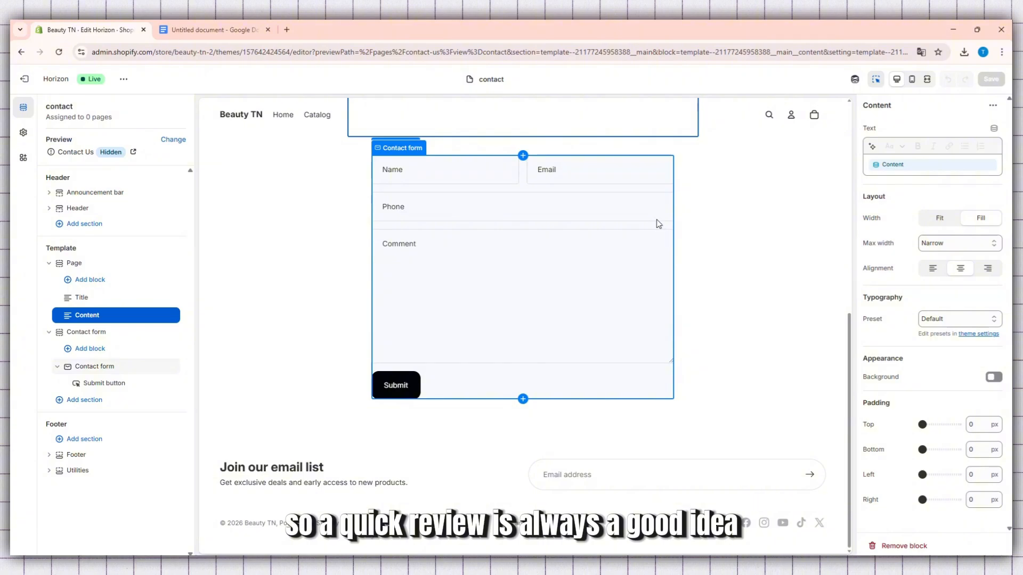
pyautogui.scroll(6, 656, 221)
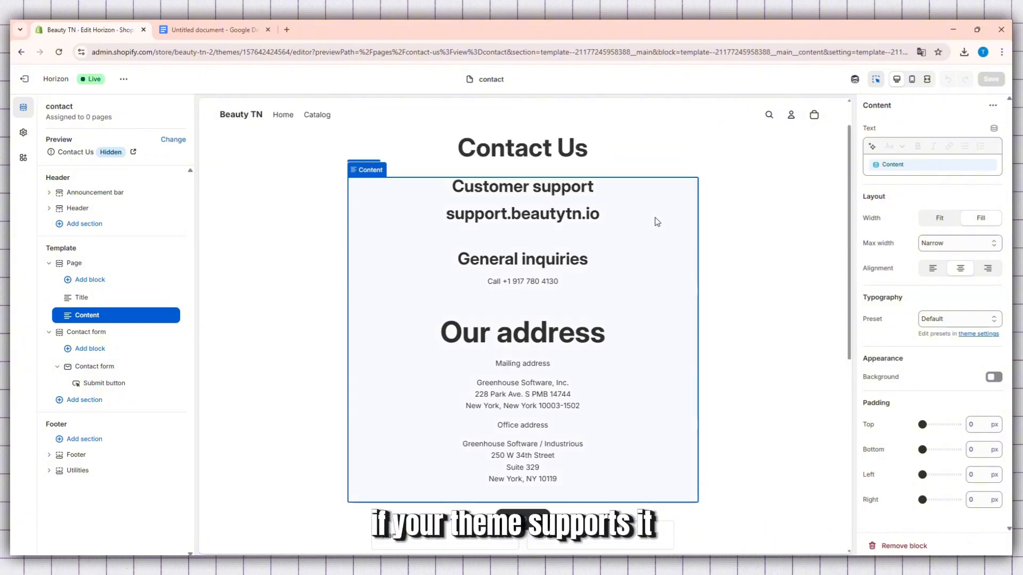
pyautogui.scroll(2, 670, 191)
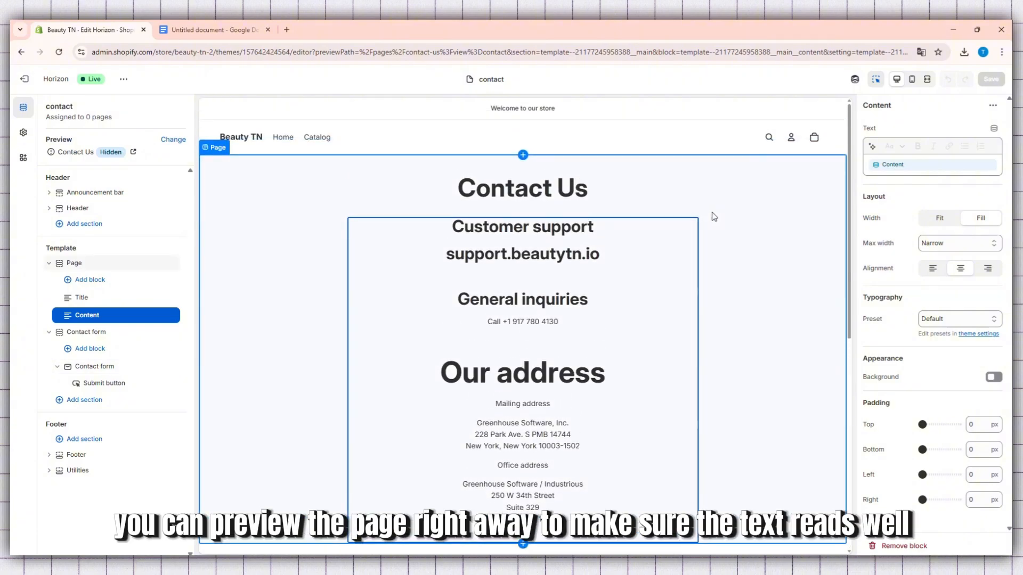
# Inspect the settings of the Title and Content blocks and check the contact form fields in the desktop preview
pyautogui.click(629, 193)
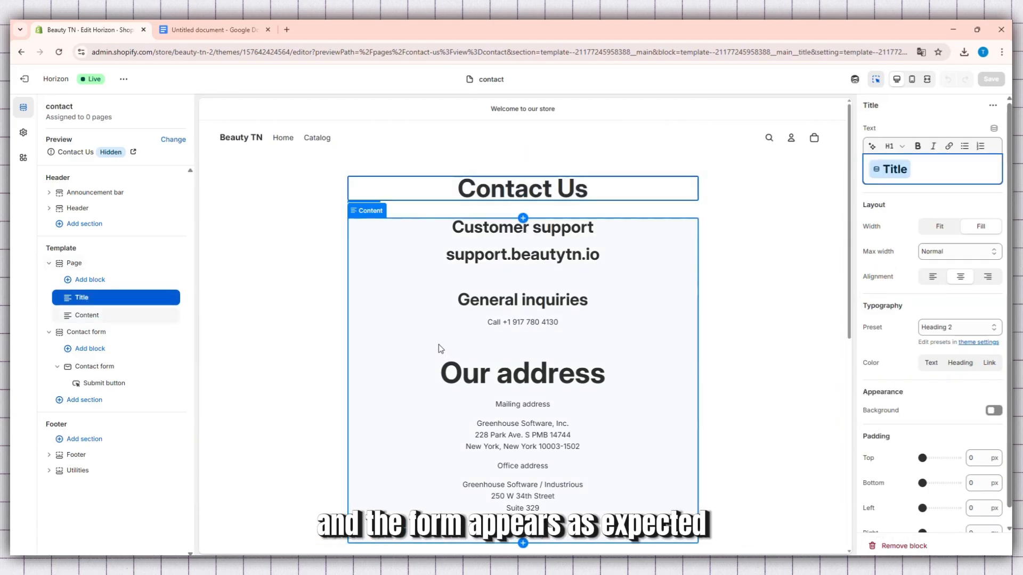
pyautogui.click(586, 255)
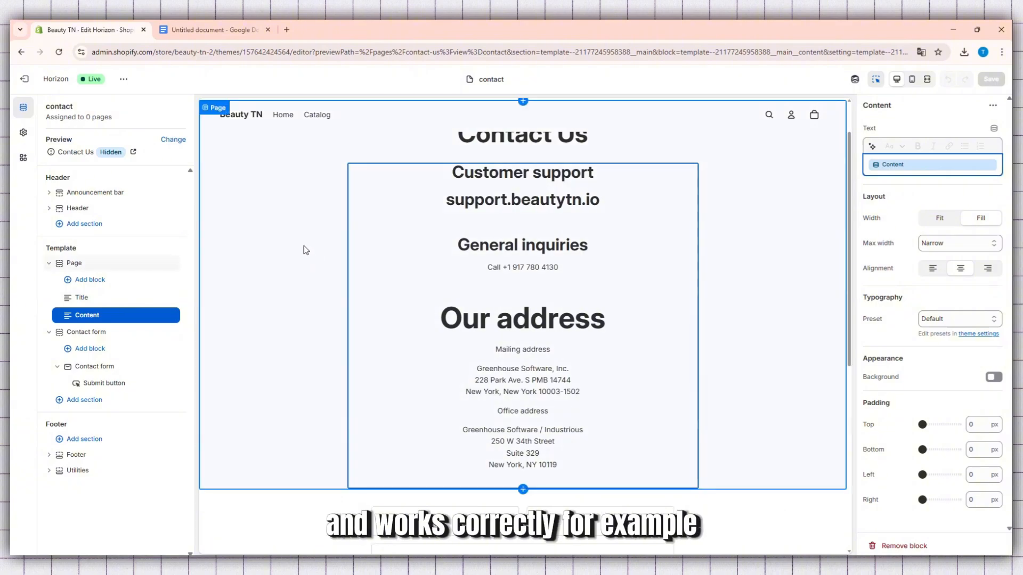
pyautogui.scroll(-1, 302, 247)
pyautogui.scroll(-6, 302, 245)
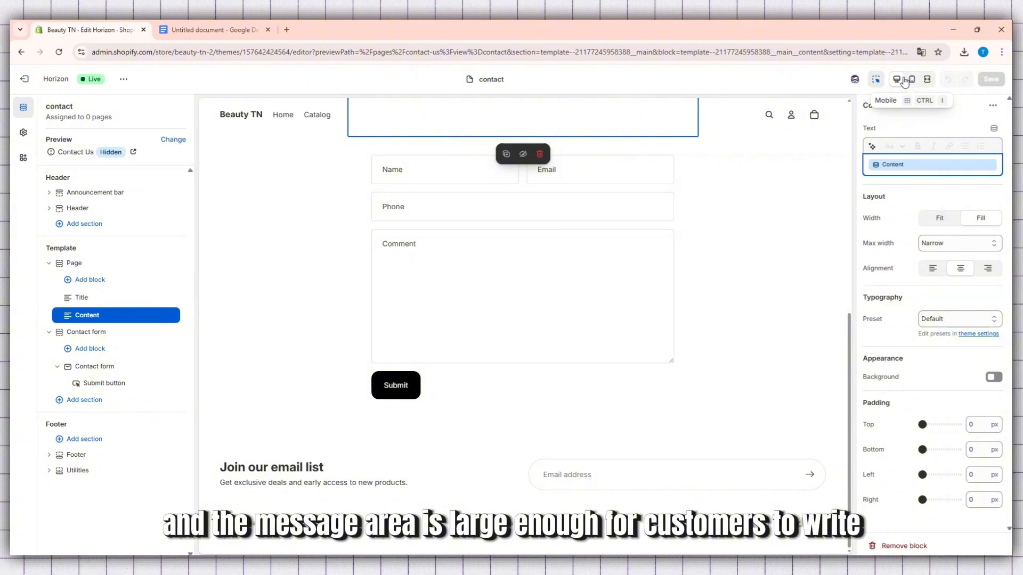
# Switch the preview to mobile and review the contact details, form and footer on the narrow layout
pyautogui.click(909, 83)
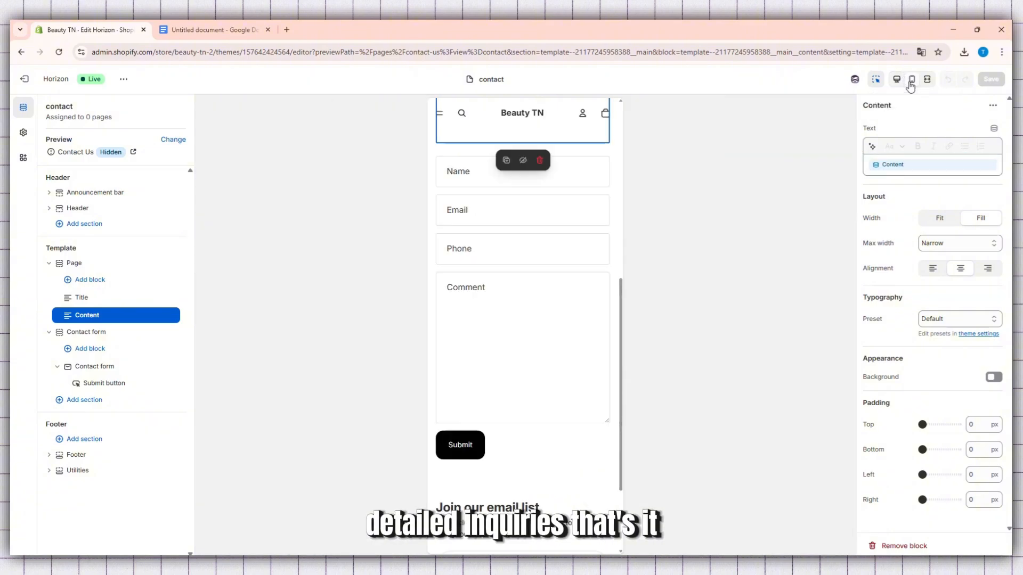
pyautogui.scroll(10, 583, 276)
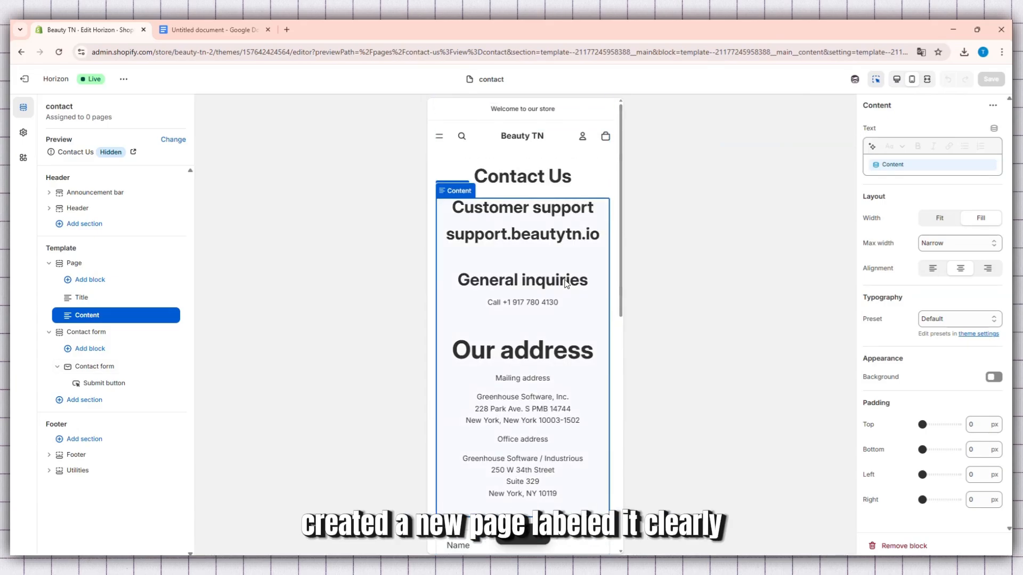
pyautogui.scroll(-10, 565, 267)
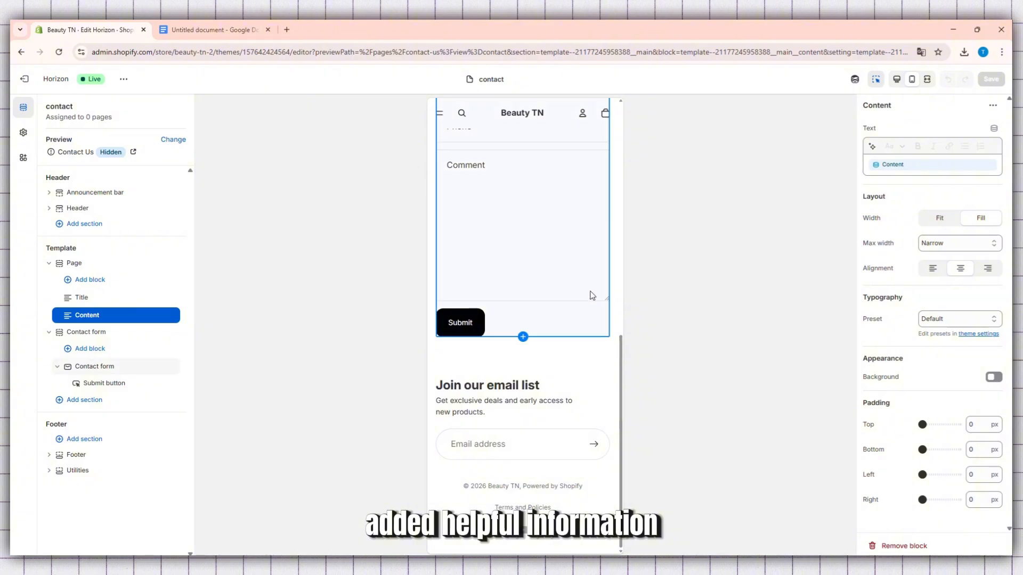
pyautogui.scroll(10, 589, 292)
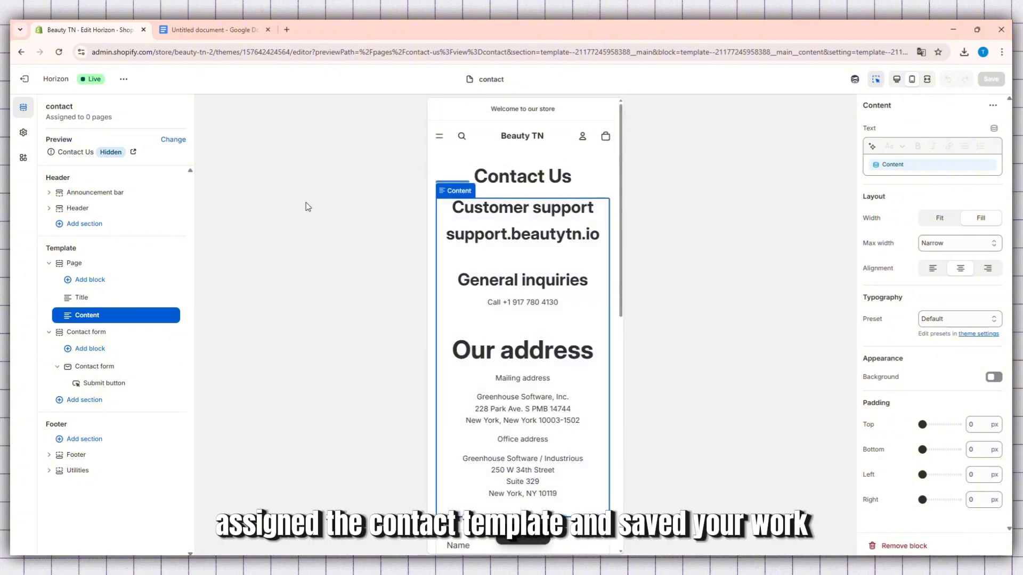
# Exit the theme editor, open the Contact Us page from the store's pages and set its visibility to Visible
pyautogui.click(24, 79)
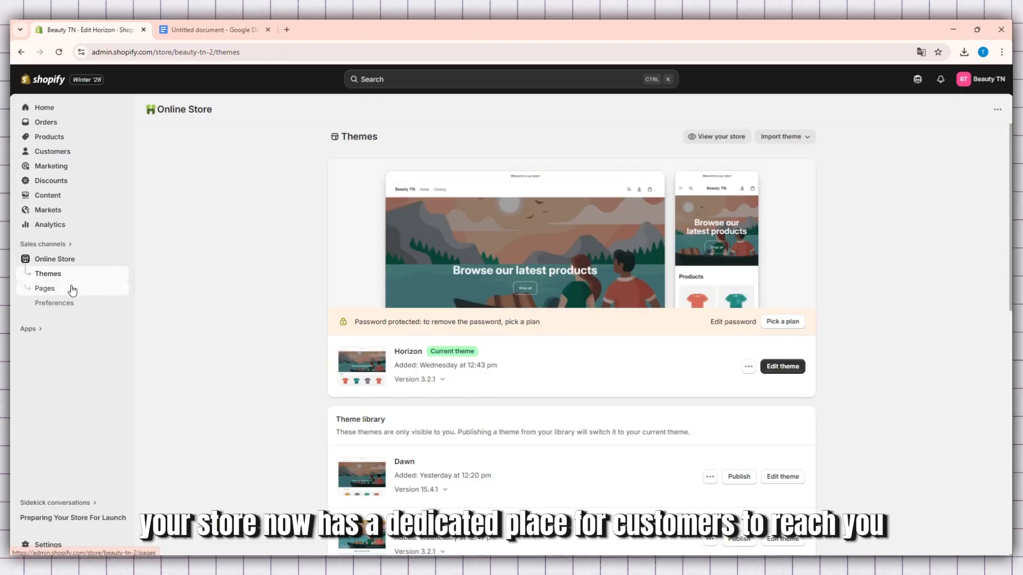
pyautogui.click(71, 289)
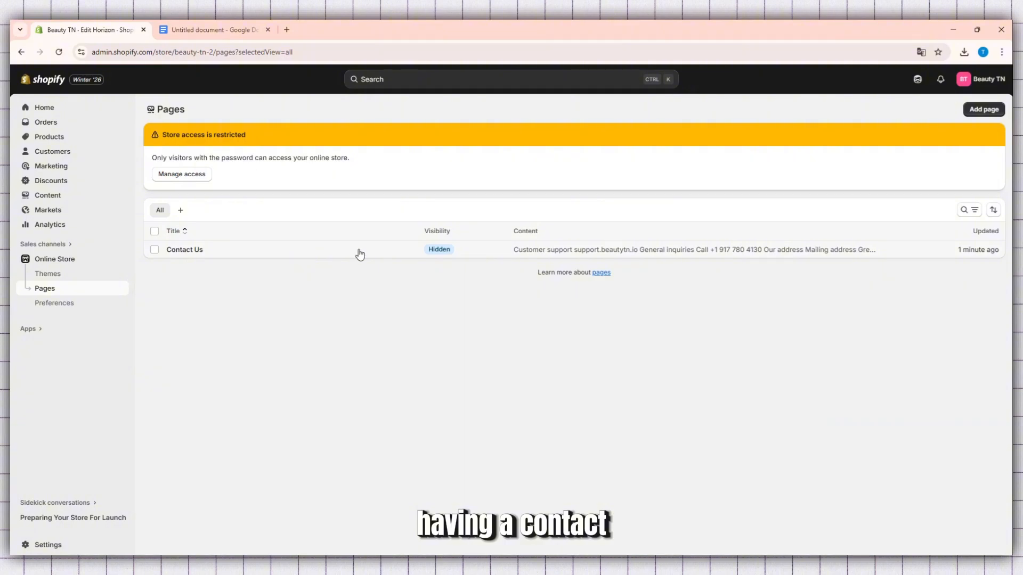
pyautogui.click(479, 251)
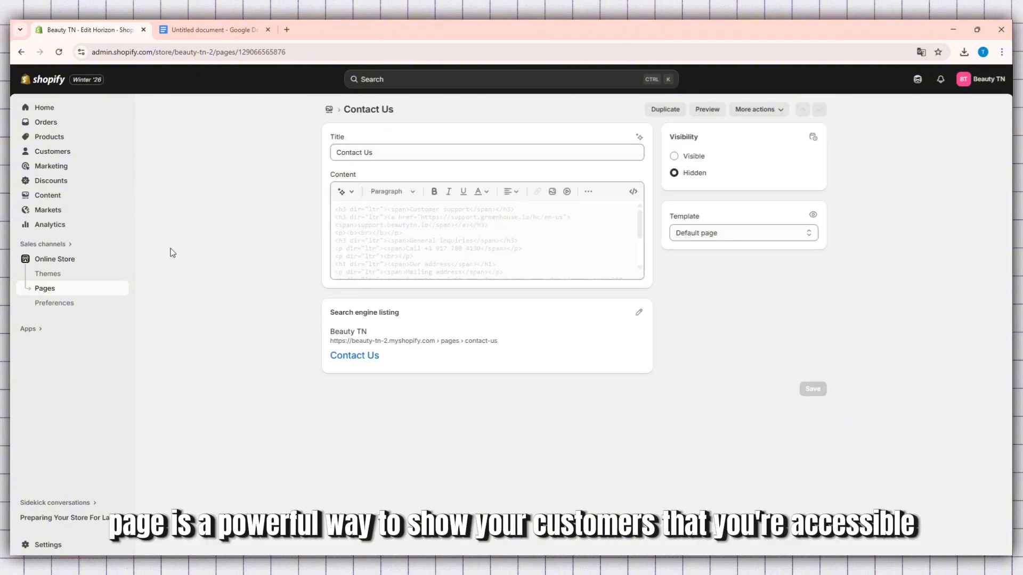
pyautogui.click(672, 157)
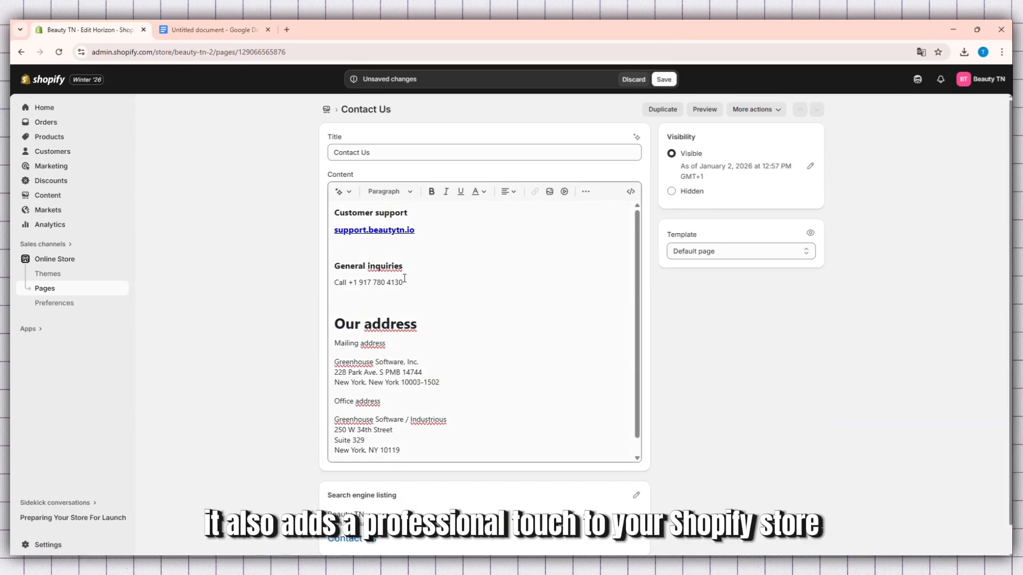
# Edit the last digits of the phone number under General inquiries in the page content
pyautogui.moveTo(405, 278); pyautogui.dragTo(330, 271)
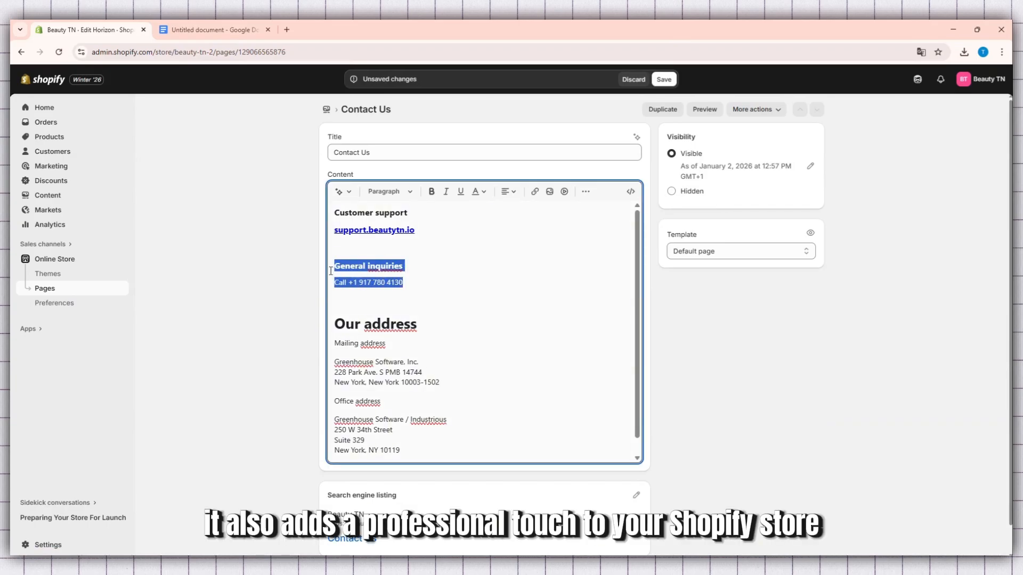
pyautogui.click(373, 276)
pyautogui.scroll(-1, 372, 274)
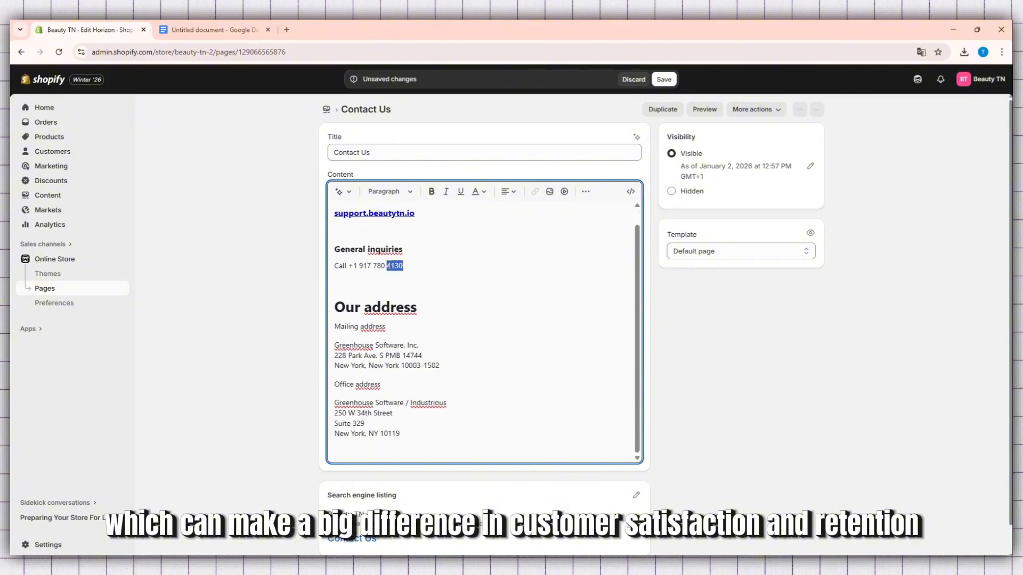
pyautogui.hotkey('shift', 'Right')
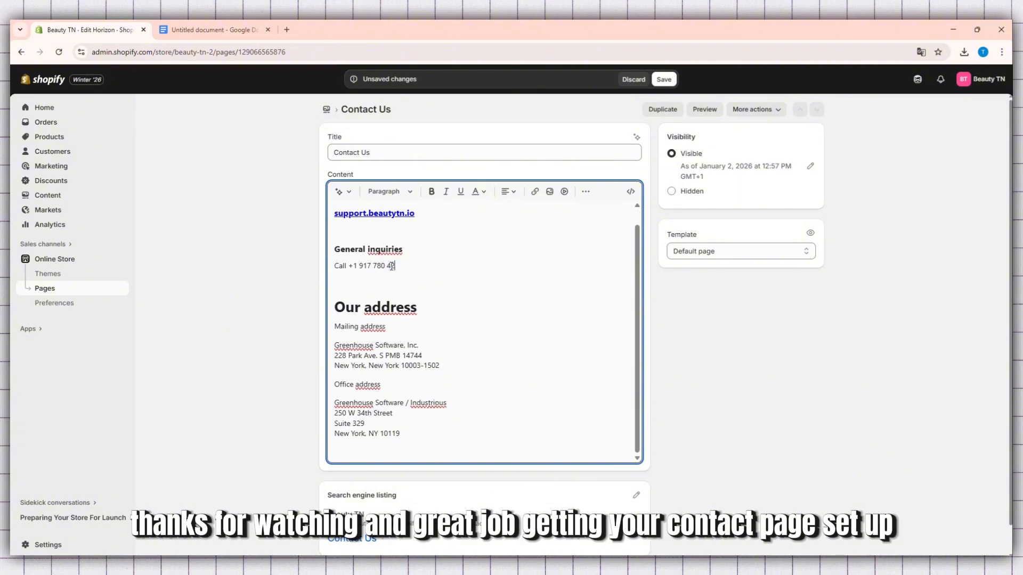